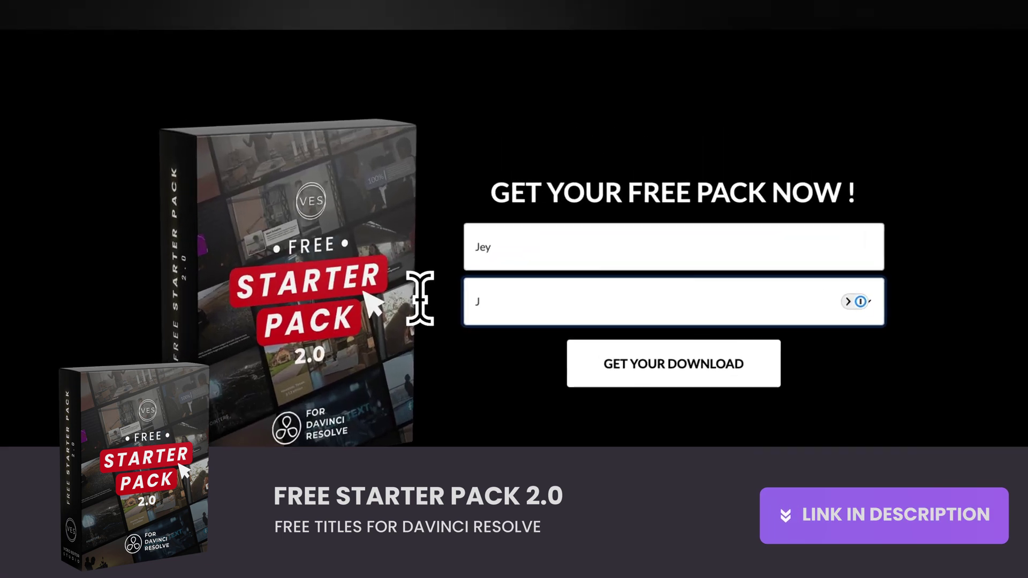
- Enter your e-mail address in the Free Starter Pack 2.0 download form
{"action": "type", "text": "ey@g"}
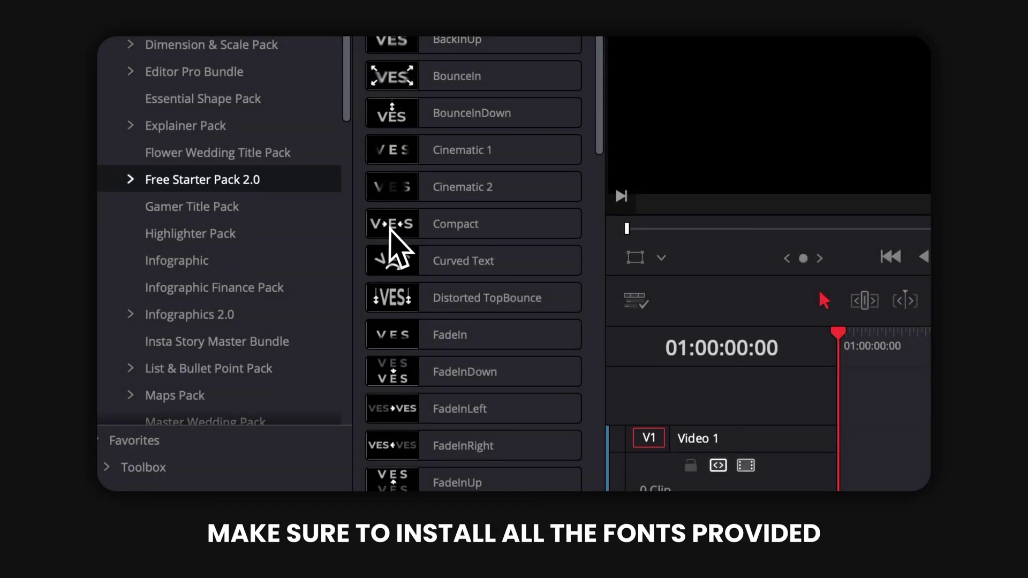
- Place the Compact title on the video track, then select and open the pack's font files to install them
{"action": "left_click", "coordinate": [389, 228]}
{"action": "left_click_drag", "start_coordinate": [550, 289], "coordinate": [843, 479]}
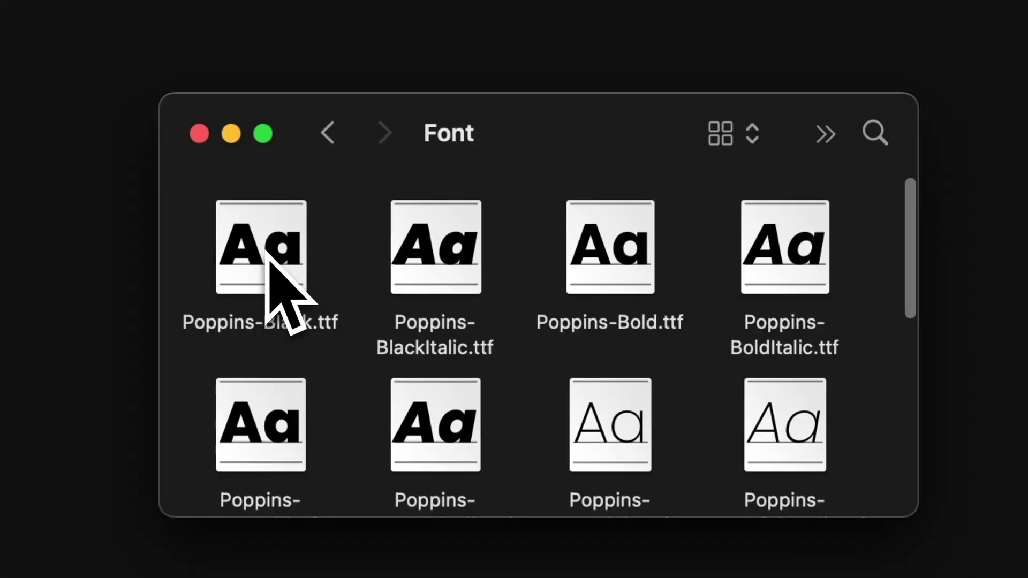
{"action": "left_click_drag", "start_coordinate": [188, 252], "coordinate": [872, 567]}
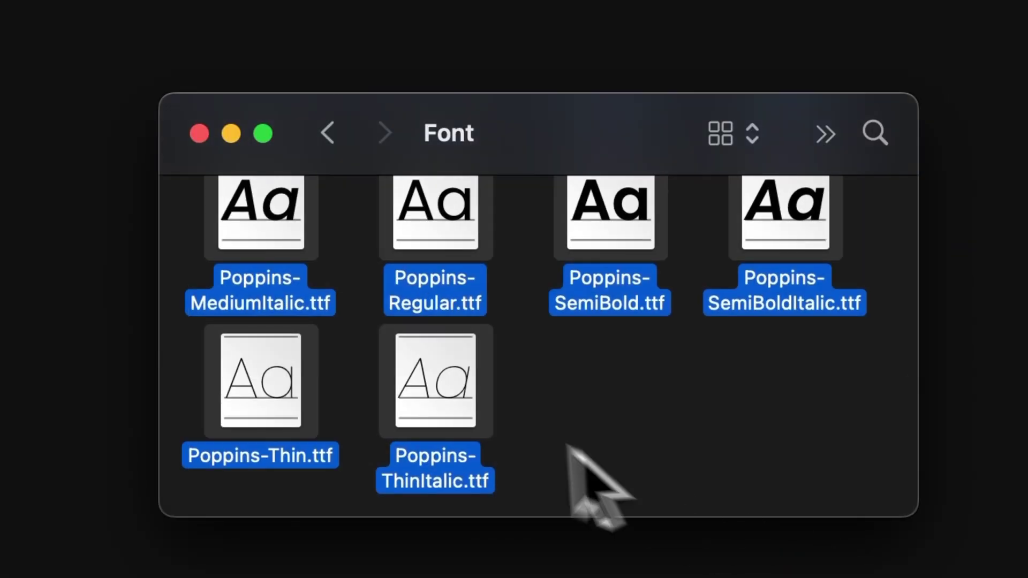
{"action": "double_click", "coordinate": [412, 389]}
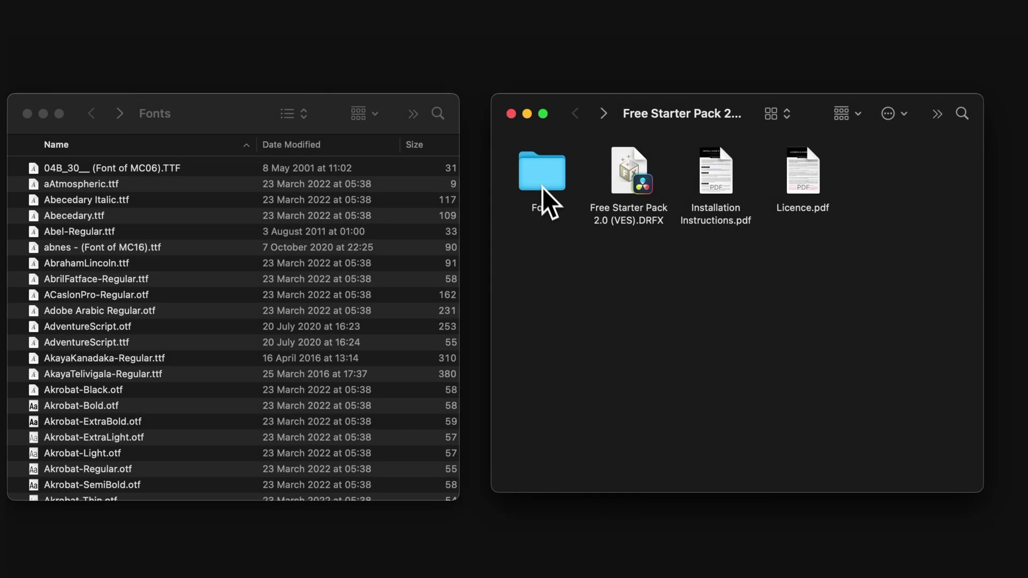
{"action": "double_click", "coordinate": [542, 176]}
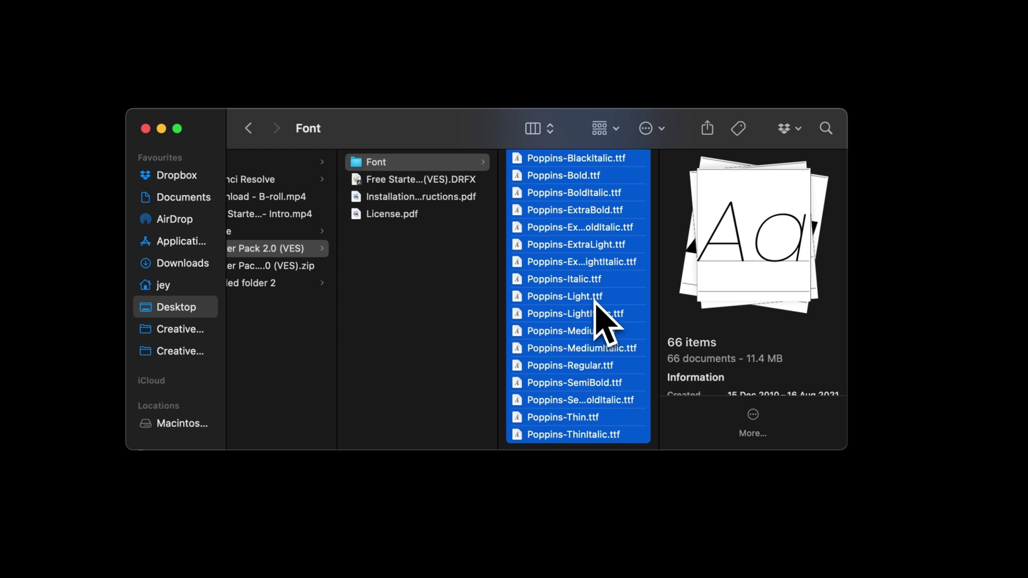
{"action": "scroll", "coordinate": [592, 301], "scroll_direction": "up", "scroll_amount": 10}
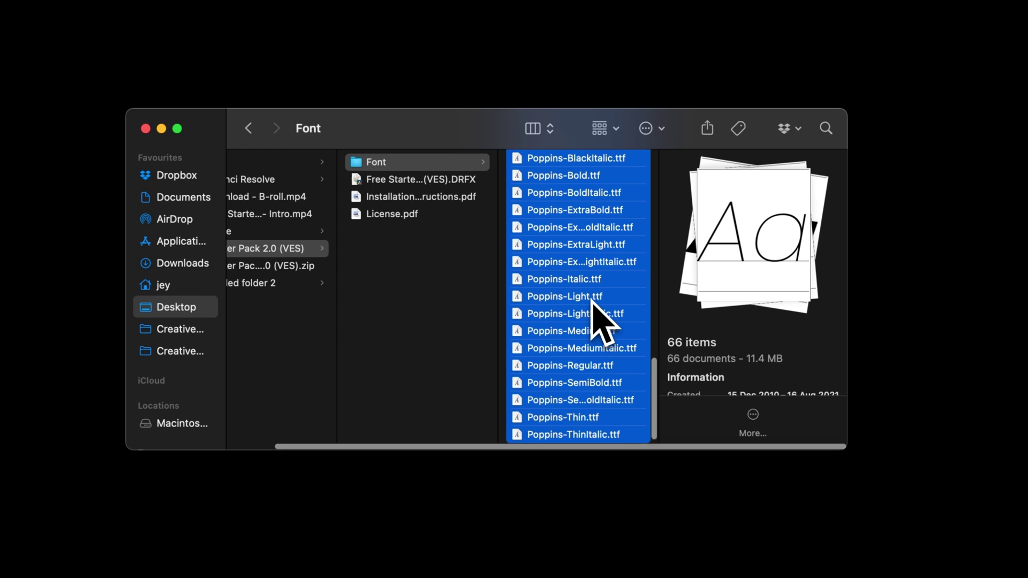
{"action": "scroll", "coordinate": [591, 251], "scroll_direction": "up", "scroll_amount": 5}
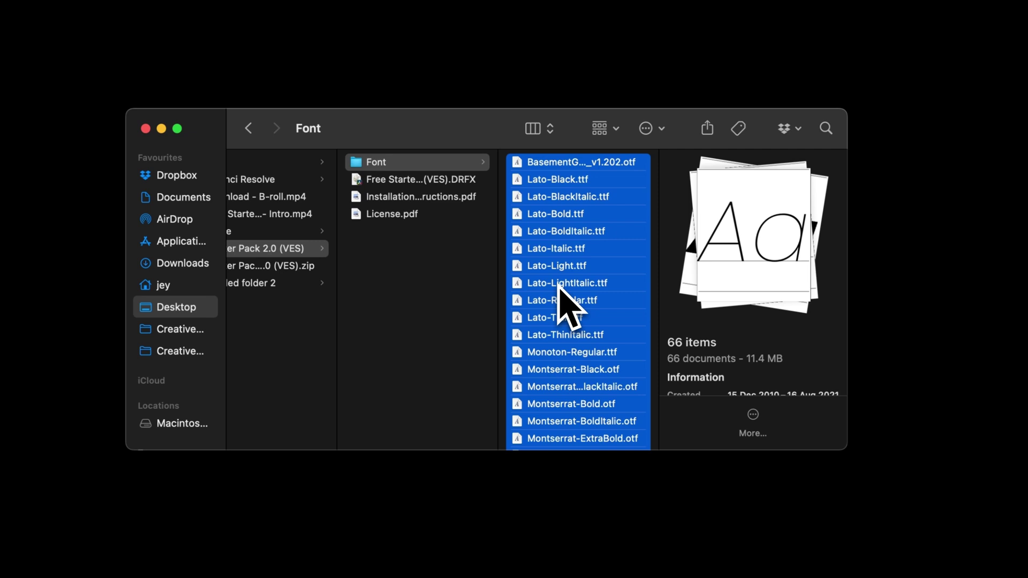
- Open the Free Starter Pack 2.0 (VES) .drfx bundle and confirm Install in Resolve
{"action": "left_click", "coordinate": [433, 182]}
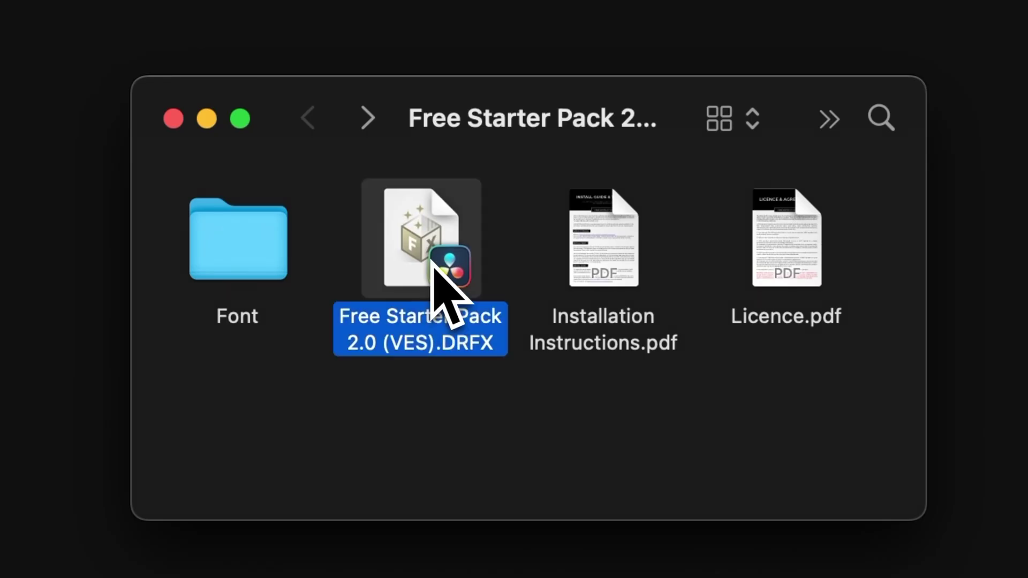
{"action": "double_click", "coordinate": [433, 266]}
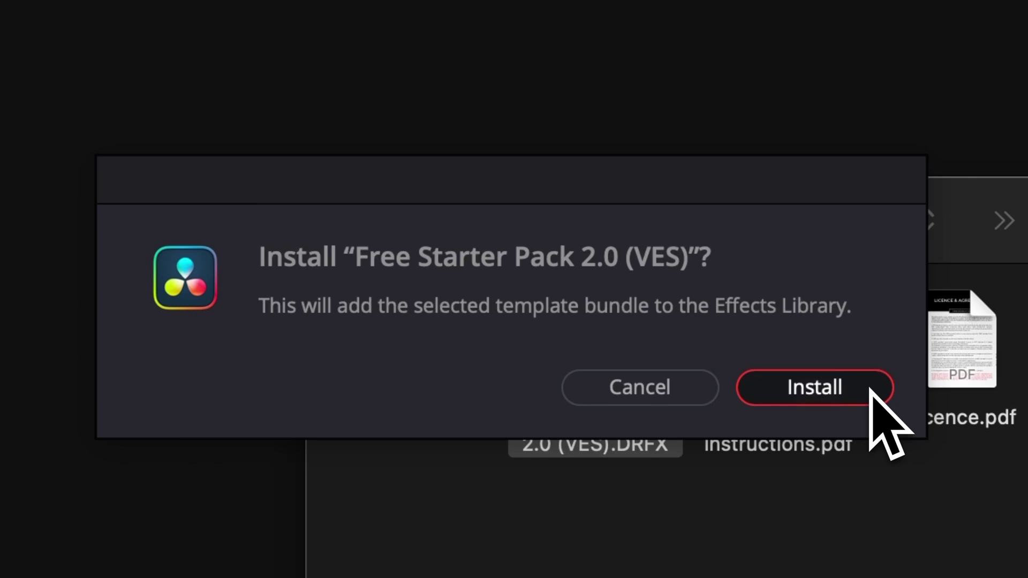
{"action": "left_click", "coordinate": [808, 410]}
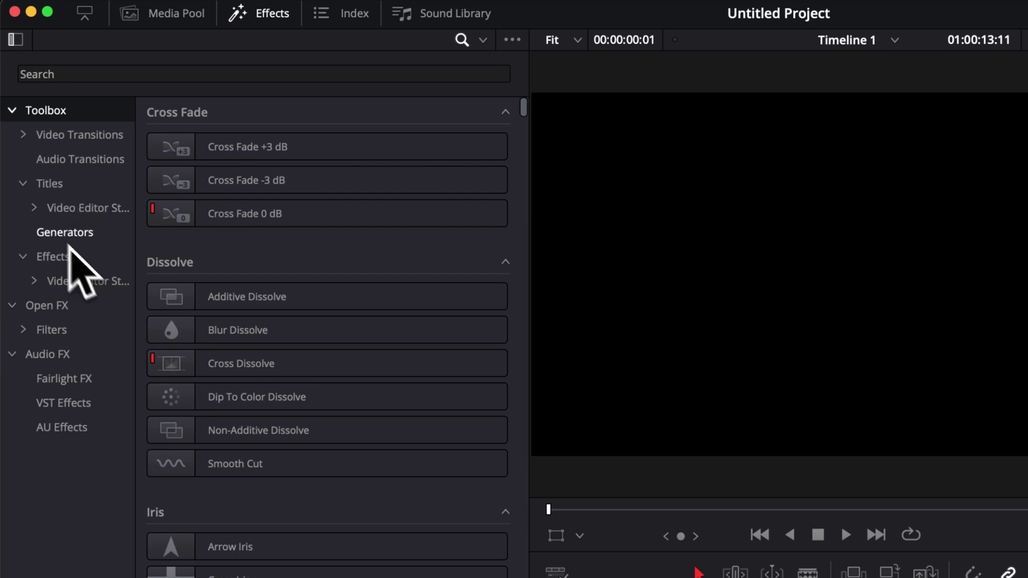
- Expand Video Editor Studio under Titles and open Free Starter Pack 2.0 to list its groups
{"action": "left_click", "coordinate": [35, 208]}
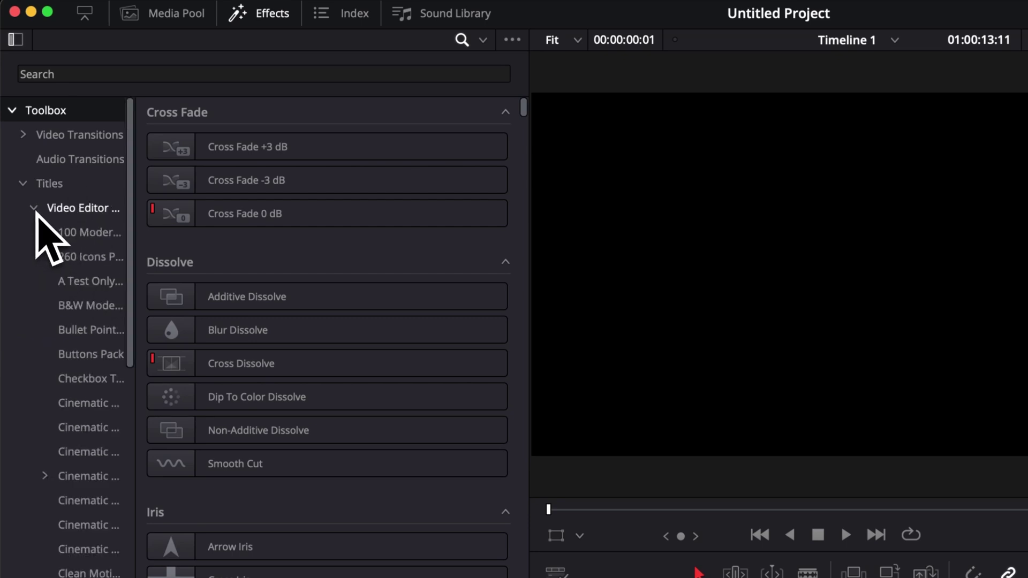
{"action": "scroll", "coordinate": [80, 428], "scroll_direction": "down", "scroll_amount": 5}
{"action": "scroll", "coordinate": [74, 423], "scroll_direction": "down", "scroll_amount": 3}
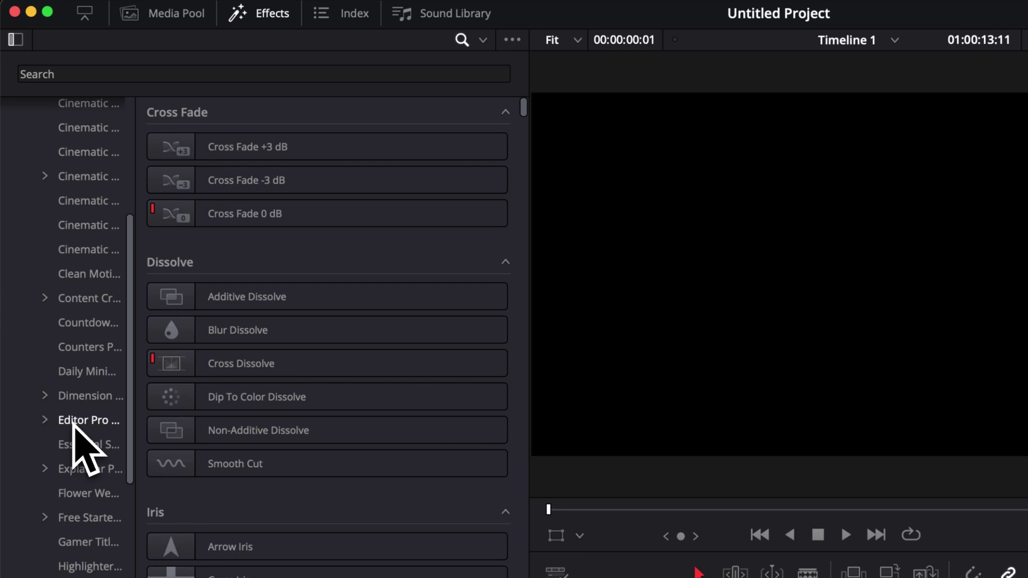
{"action": "left_click", "coordinate": [58, 342]}
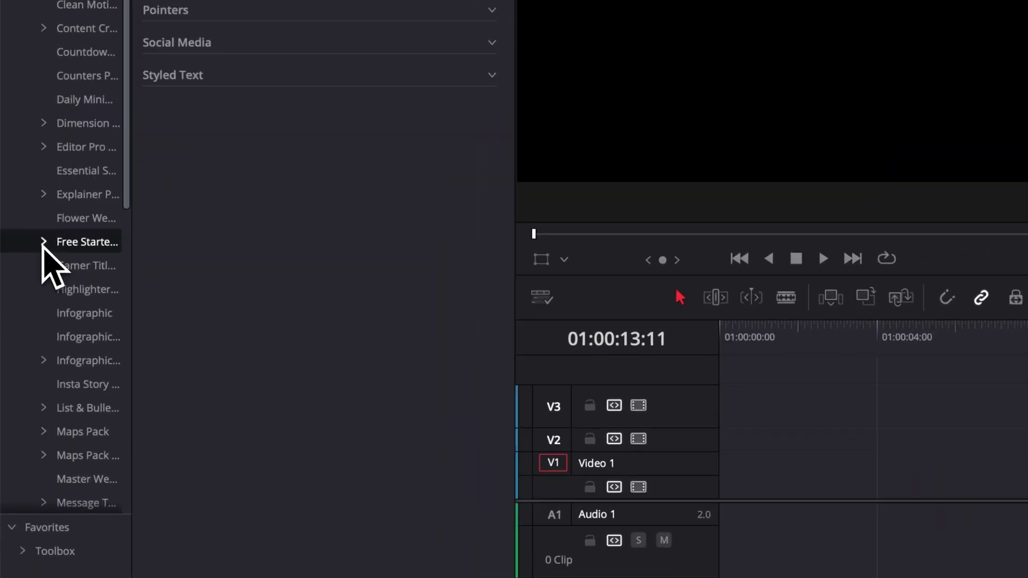
{"action": "left_click", "coordinate": [32, 343]}
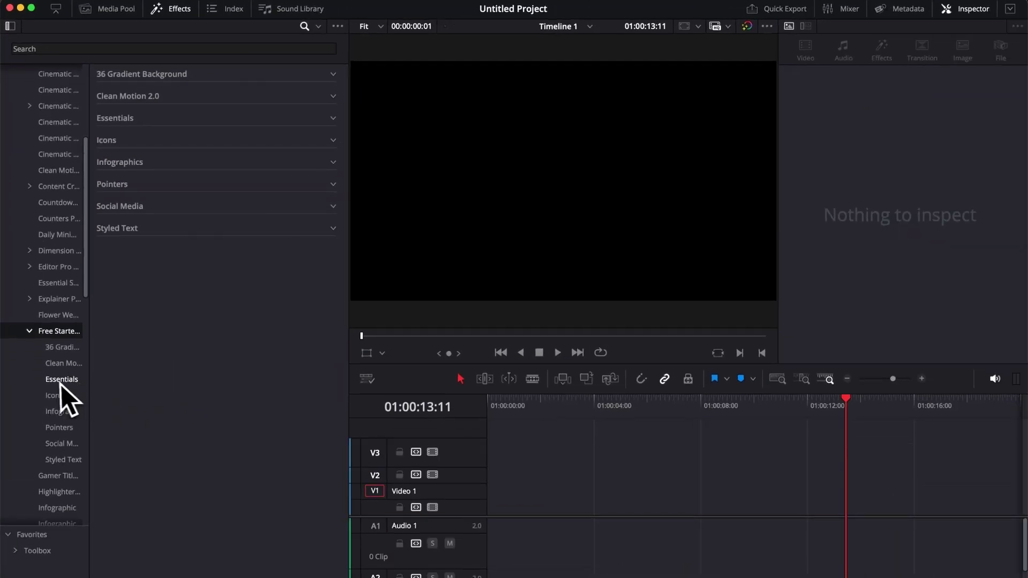
{"action": "scroll", "coordinate": [61, 384], "scroll_direction": "down", "scroll_amount": 10}
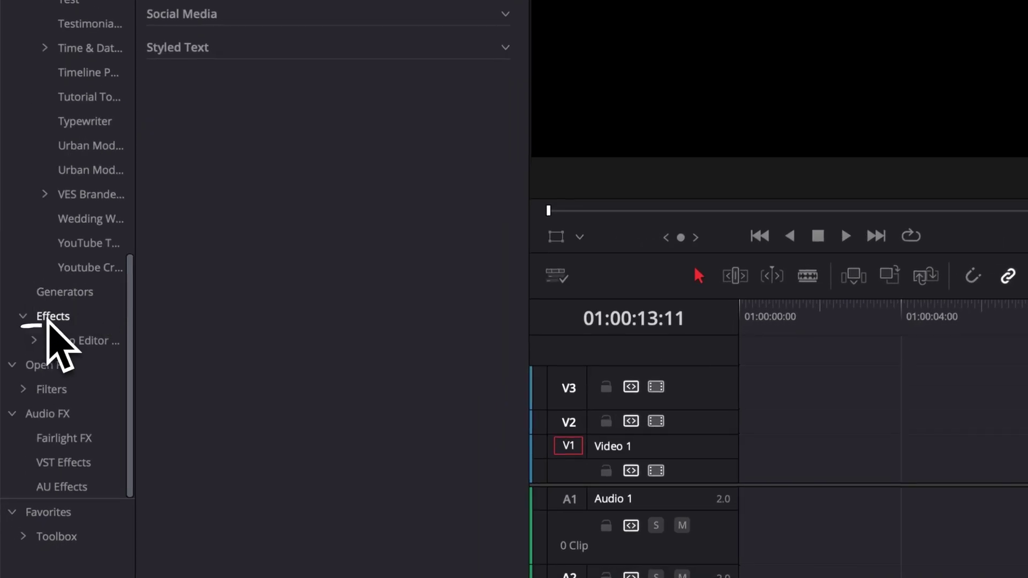
{"action": "left_click", "coordinate": [42, 340]}
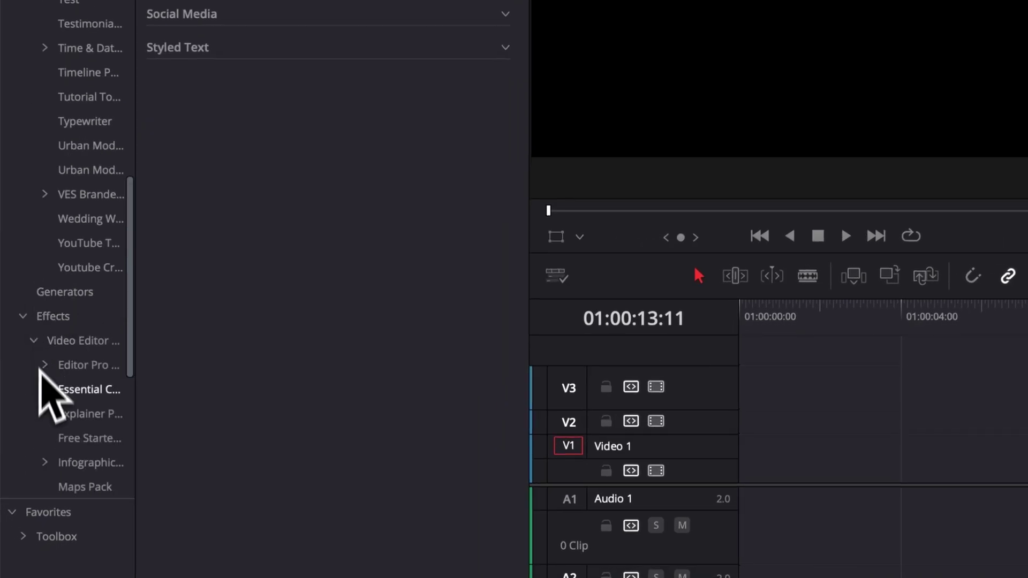
{"action": "scroll", "coordinate": [41, 390], "scroll_direction": "down", "scroll_amount": 5}
{"action": "left_click", "coordinate": [88, 229]}
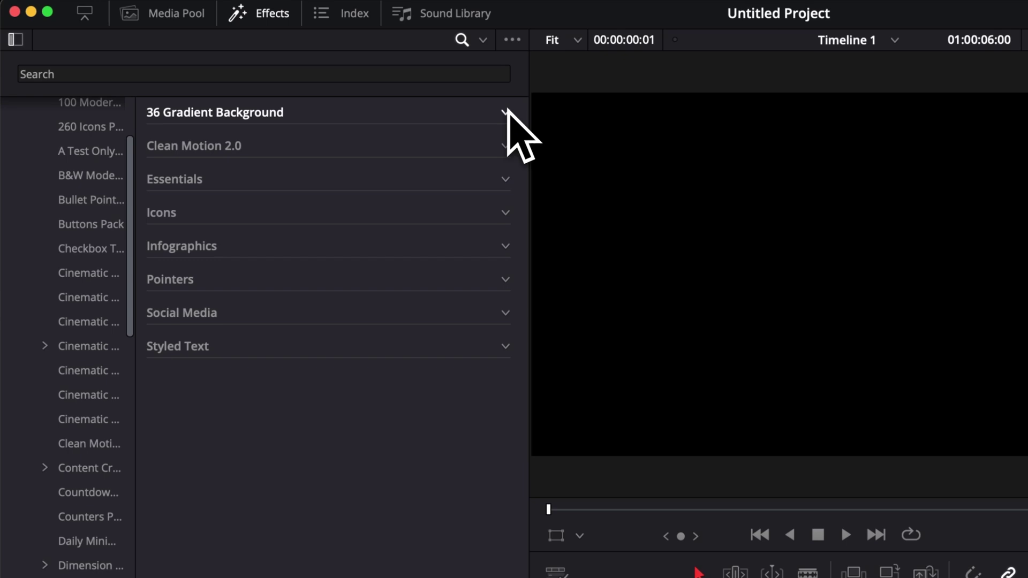
- Drag the Celestial gradient from 36 Gradient Background onto Video 1 and lengthen it to about 15 seconds
{"action": "left_click", "coordinate": [506, 113]}
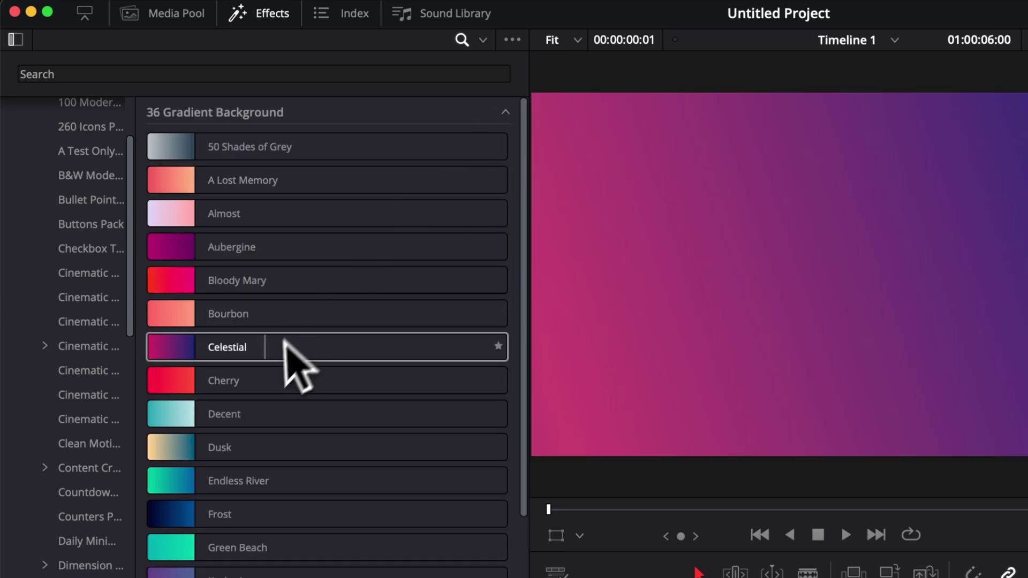
{"action": "left_click_drag", "start_coordinate": [294, 344], "coordinate": [744, 577]}
{"action": "left_click_drag", "start_coordinate": [495, 479], "coordinate": [486, 508]}
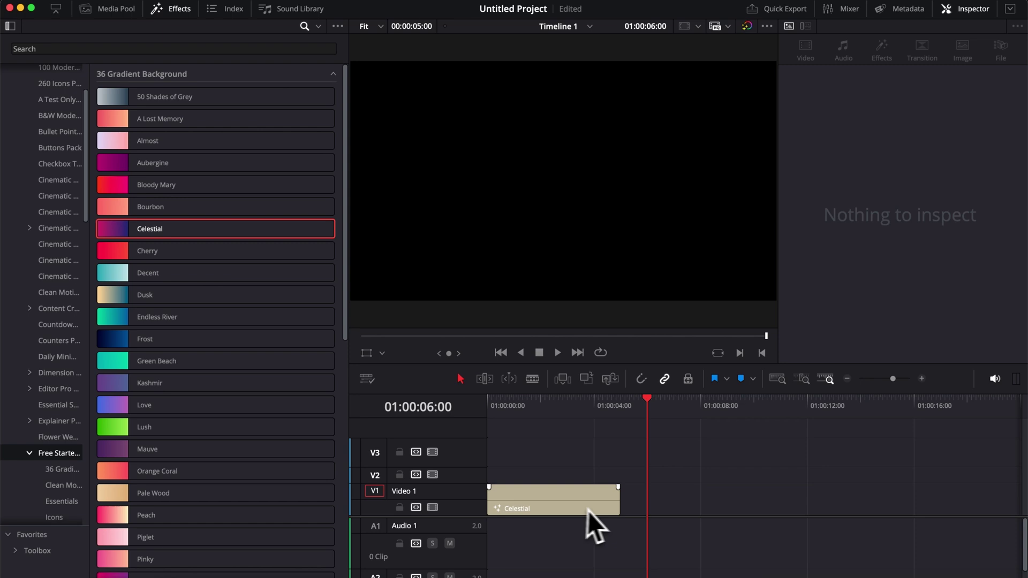
{"action": "left_click_drag", "start_coordinate": [617, 508], "coordinate": [905, 522]}
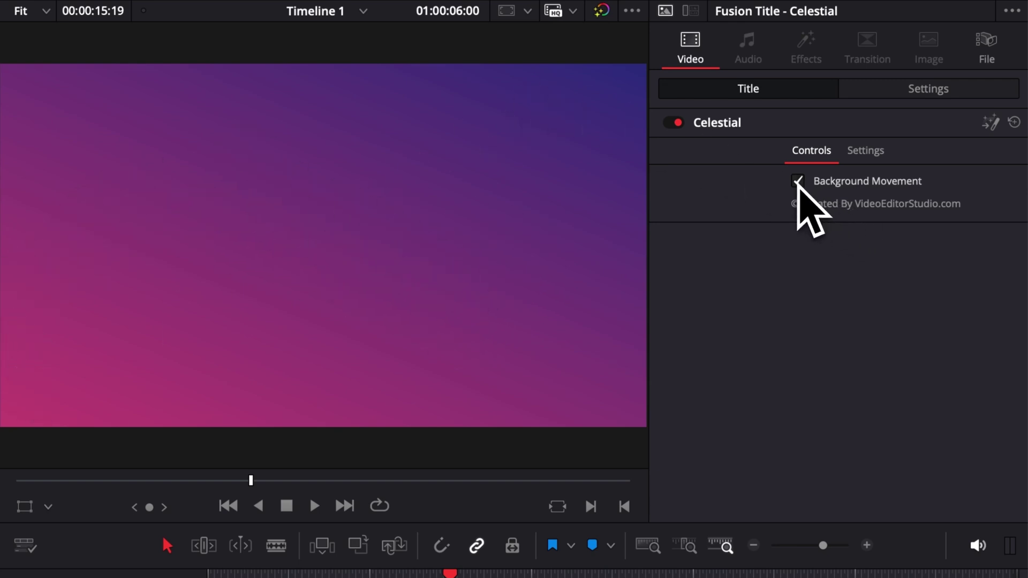
- Compare Background Movement off and on, leave it on, and play the gradient from the start
{"action": "left_click", "coordinate": [798, 182]}
{"action": "left_click", "coordinate": [797, 182]}
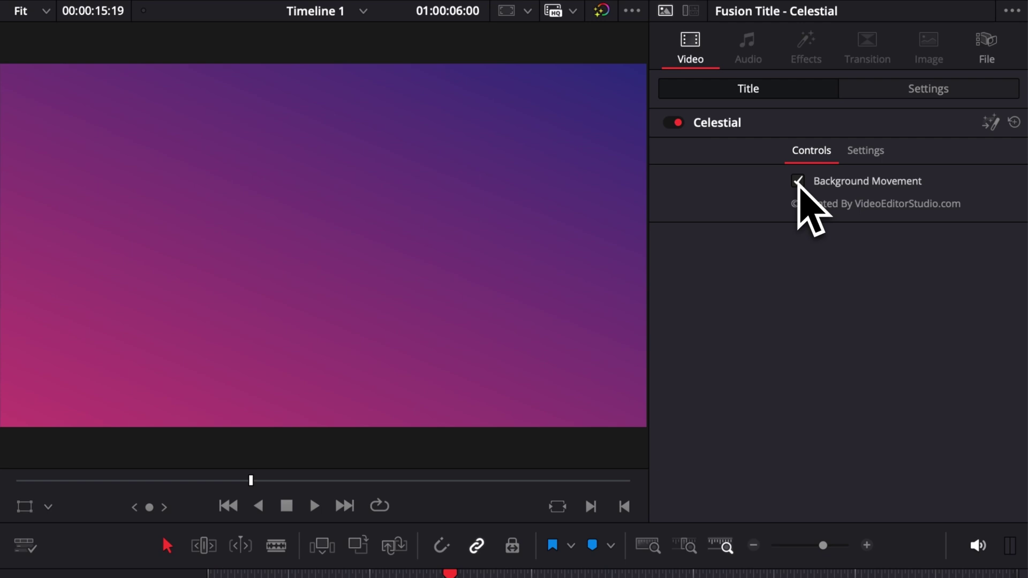
{"action": "key", "text": "Home"}
{"action": "key", "text": "space"}
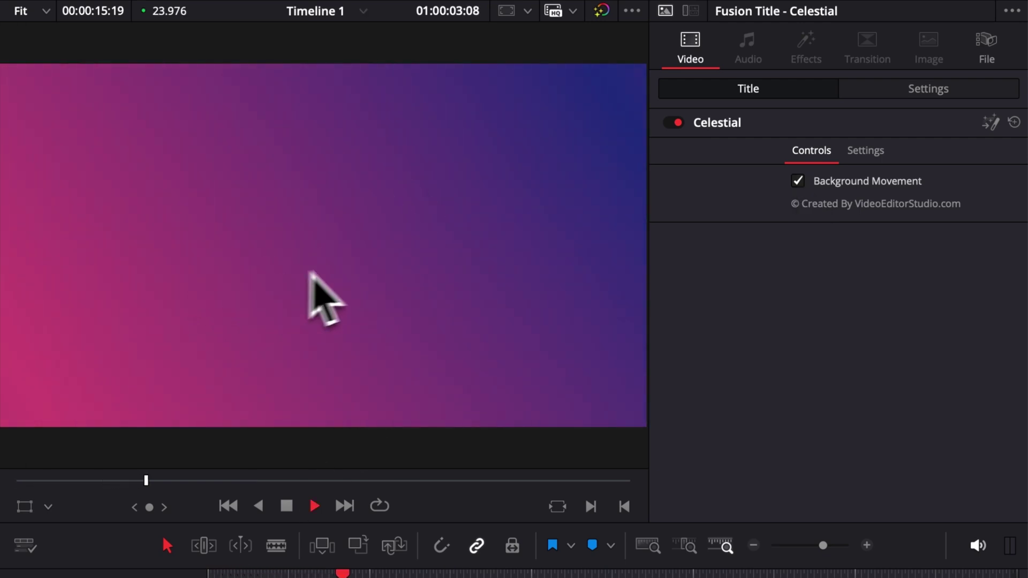
{"action": "key", "text": "space"}
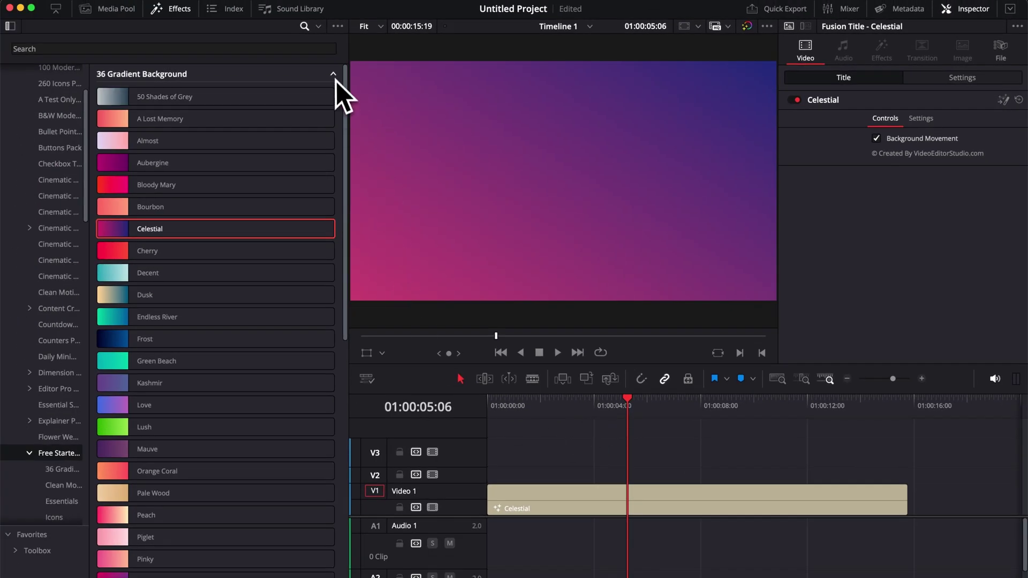
{"action": "left_click", "coordinate": [333, 73]}
{"action": "left_click", "coordinate": [334, 96]}
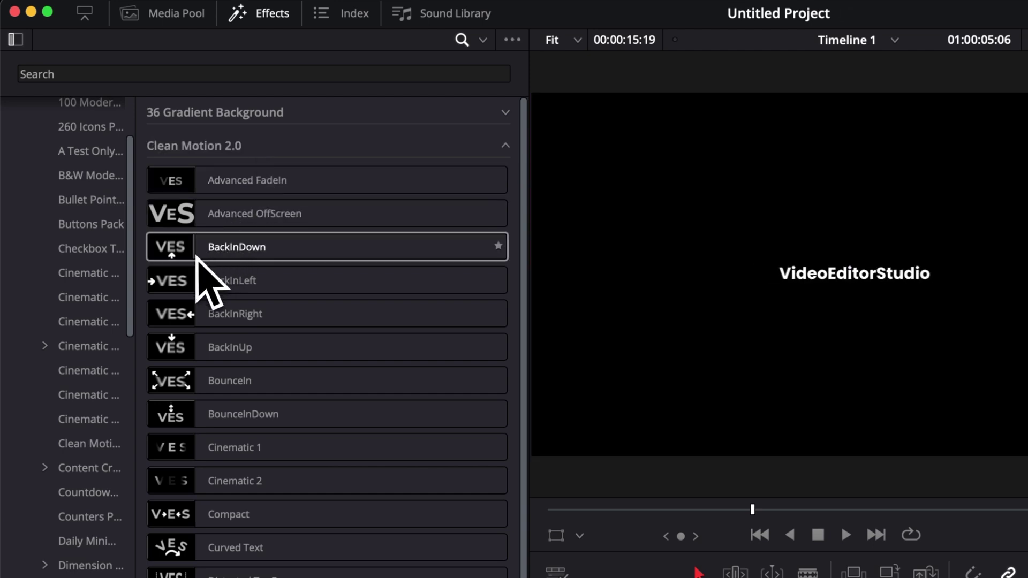
- Drop the Clean Motion 2.0 BackInDown title on V2 above the Celestial gradient and preview its entrance
{"action": "left_click", "coordinate": [193, 255]}
{"action": "left_click_drag", "start_coordinate": [193, 256], "coordinate": [739, 577]}
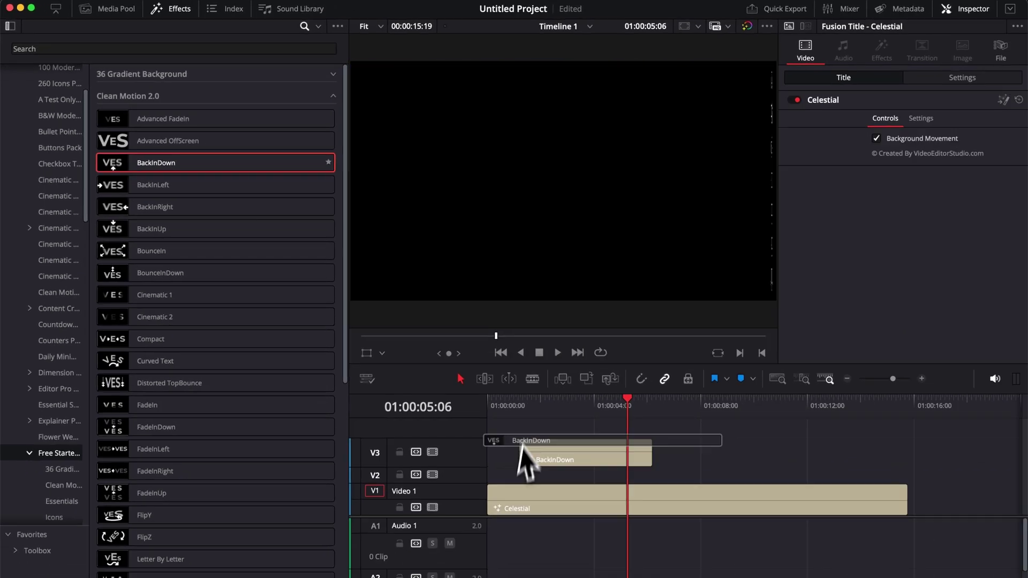
{"action": "left_click_drag", "start_coordinate": [219, 419], "coordinate": [223, 425]}
{"action": "left_click", "coordinate": [547, 407]}
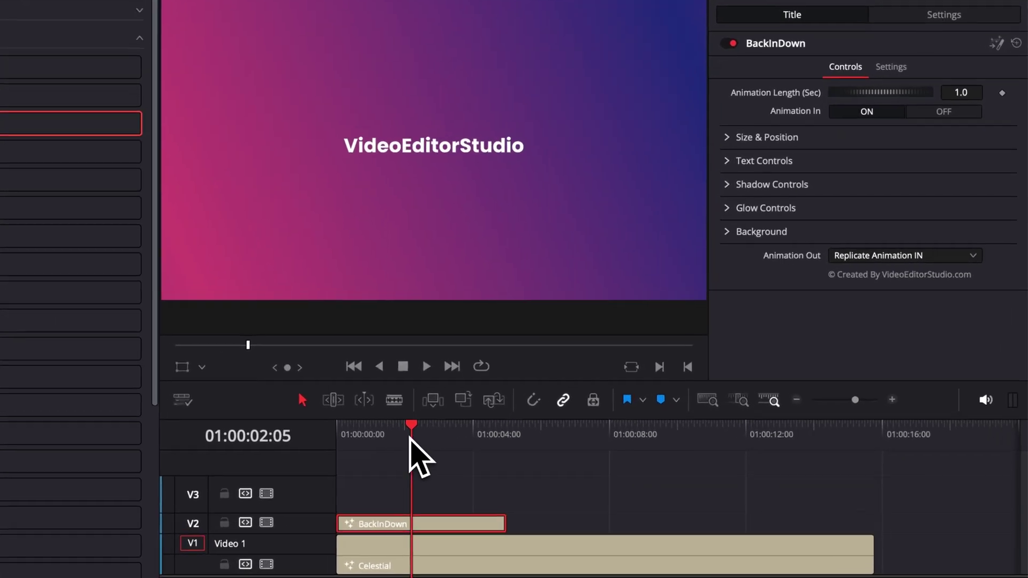
{"action": "left_click_drag", "start_coordinate": [410, 438], "coordinate": [415, 437]}
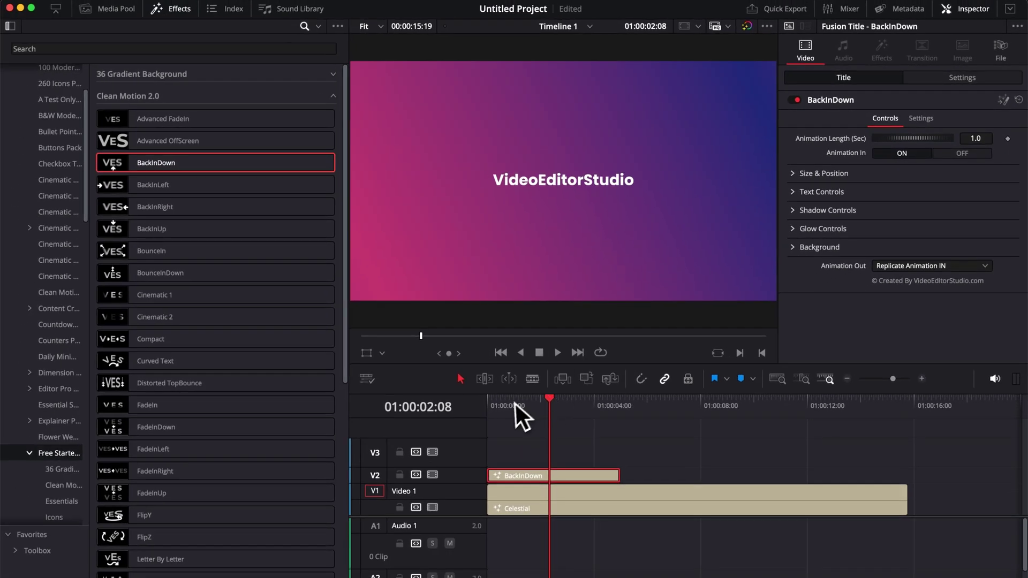
- Shorten the BackInDown entrance animation to 0.5 seconds, playing and scrubbing to check it
{"action": "left_click", "coordinate": [485, 406]}
{"action": "key", "text": "space"}
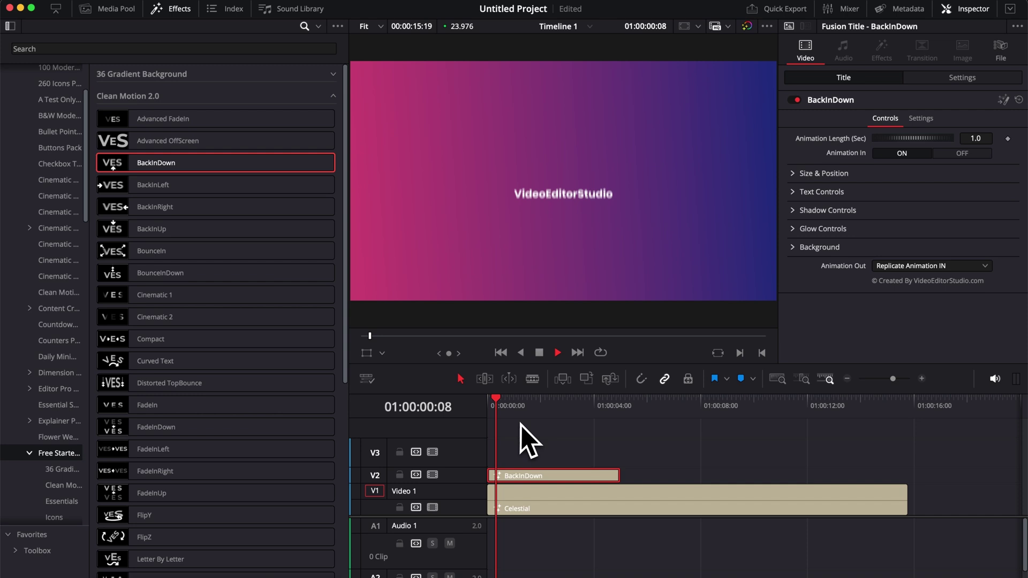
{"action": "key", "text": "space"}
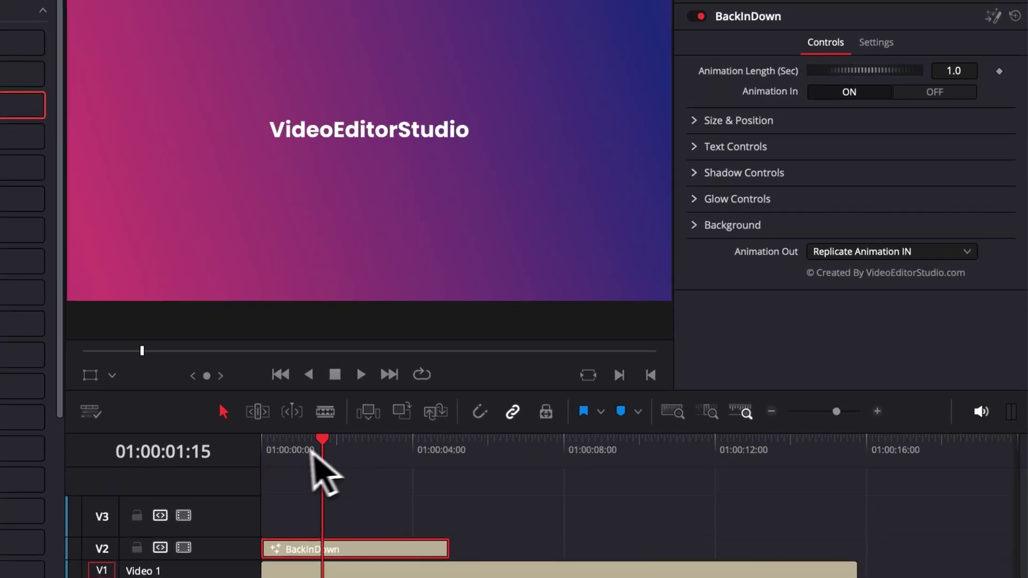
{"action": "left_click", "coordinate": [494, 406]}
{"action": "left_click_drag", "start_coordinate": [269, 448], "coordinate": [323, 454]}
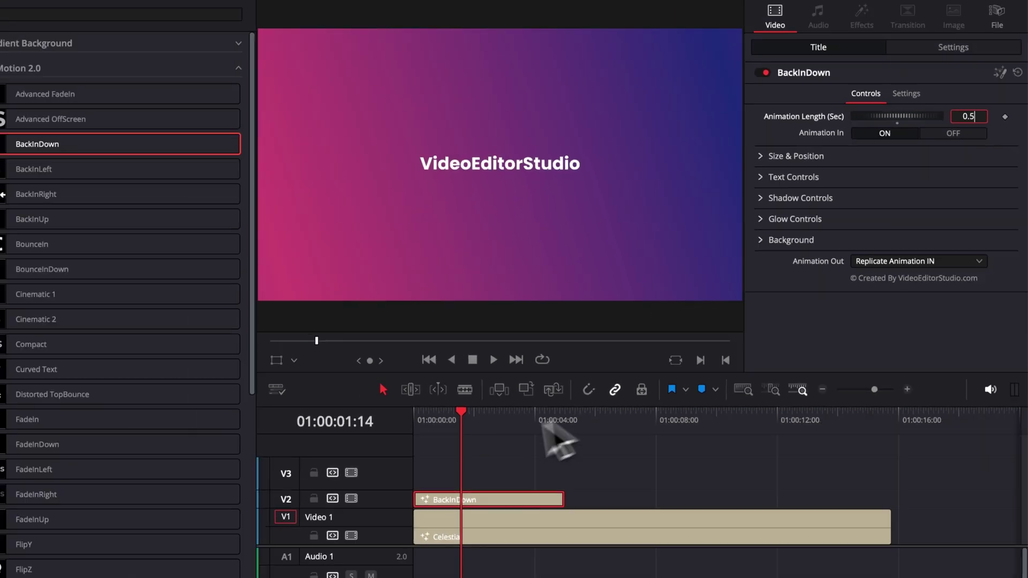
{"action": "left_click", "coordinate": [263, 442]}
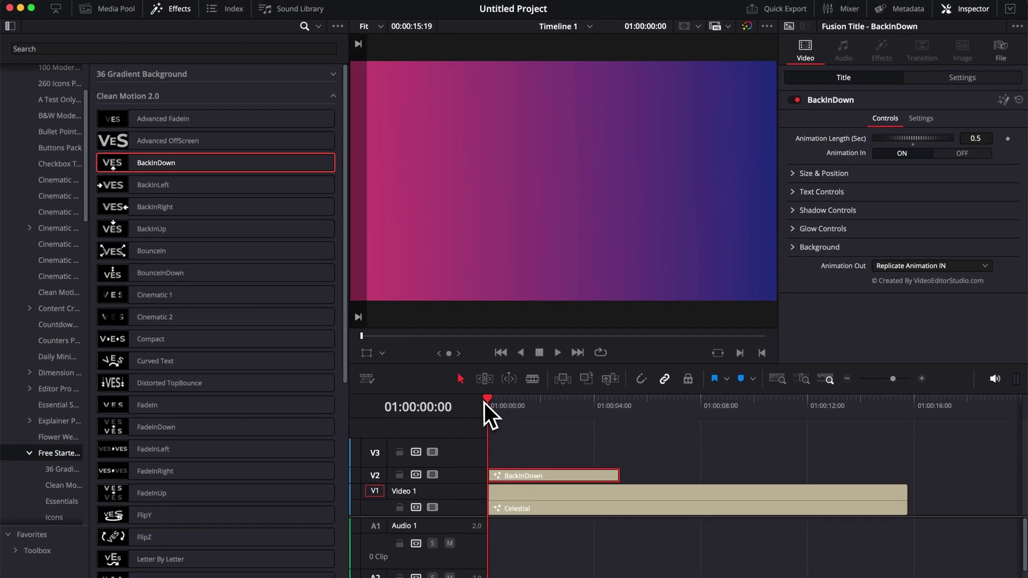
{"action": "key", "text": "space"}
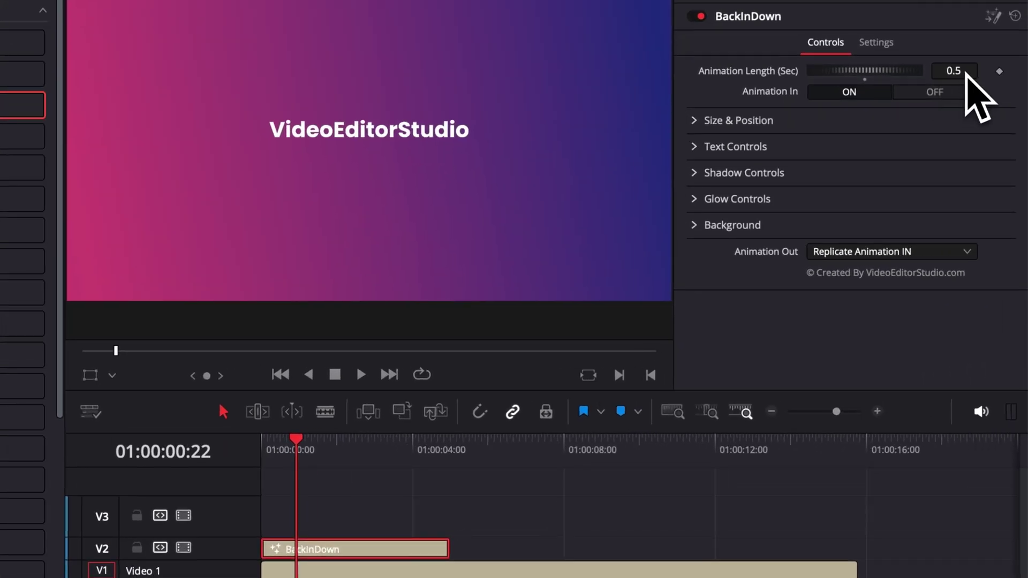
{"action": "left_click_drag", "start_coordinate": [296, 438], "coordinate": [268, 438]}
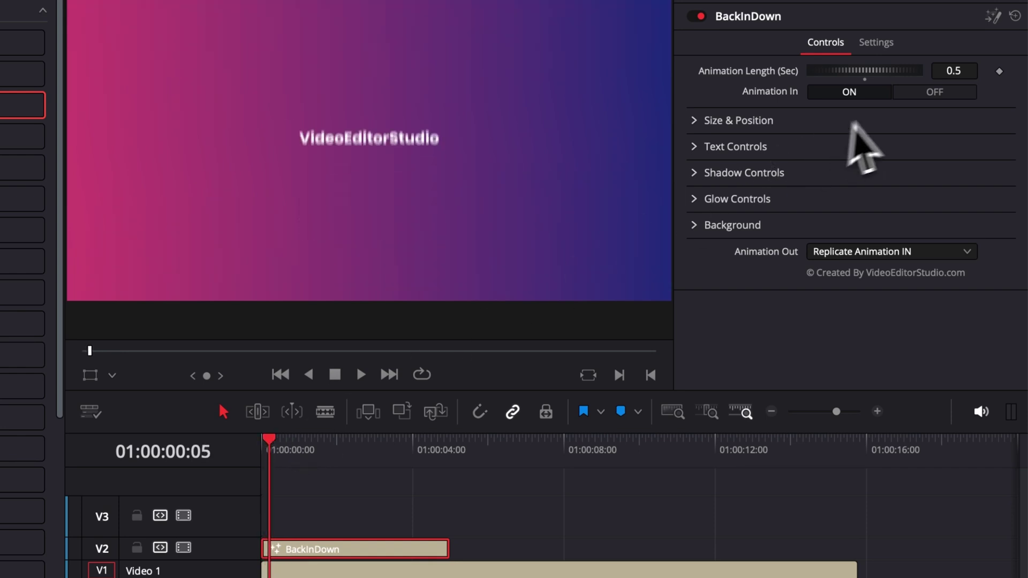
- Switch Animation In off and back on, then bring up the Animation Out choices near the title's end
{"action": "left_click", "coordinate": [933, 91]}
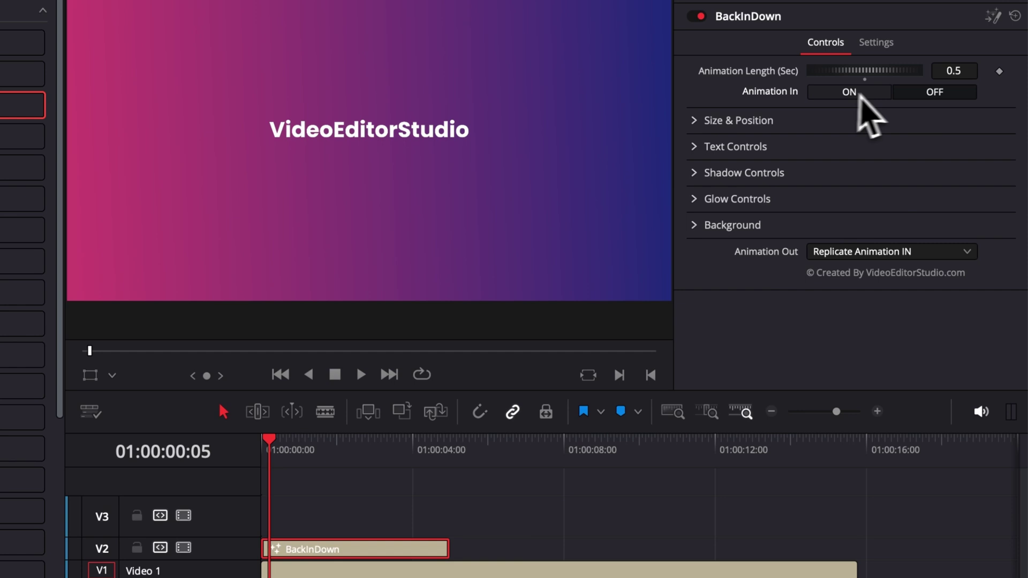
{"action": "left_click", "coordinate": [849, 92]}
{"action": "left_click_drag", "start_coordinate": [434, 439], "coordinate": [424, 452]}
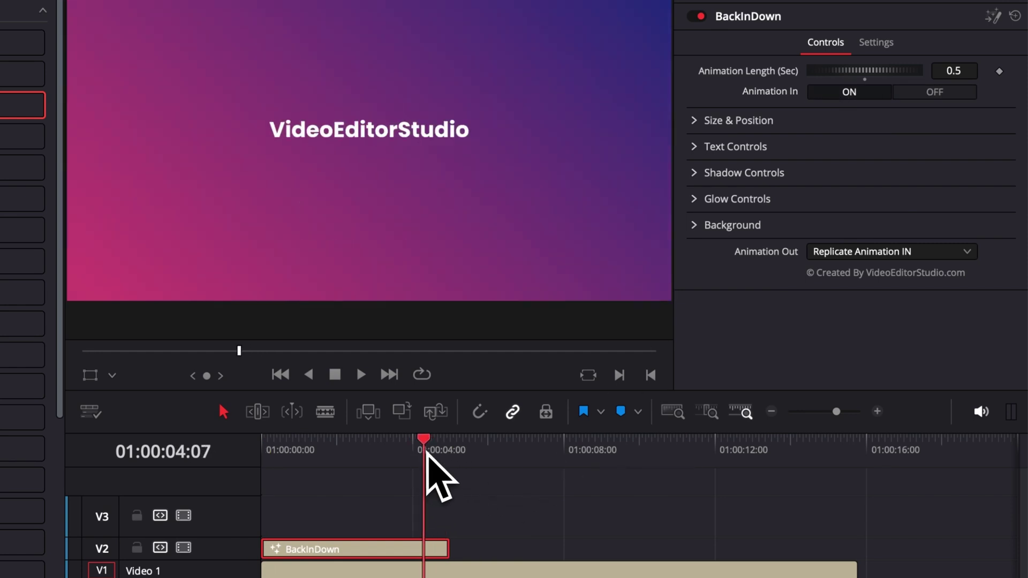
{"action": "left_click", "coordinate": [863, 251]}
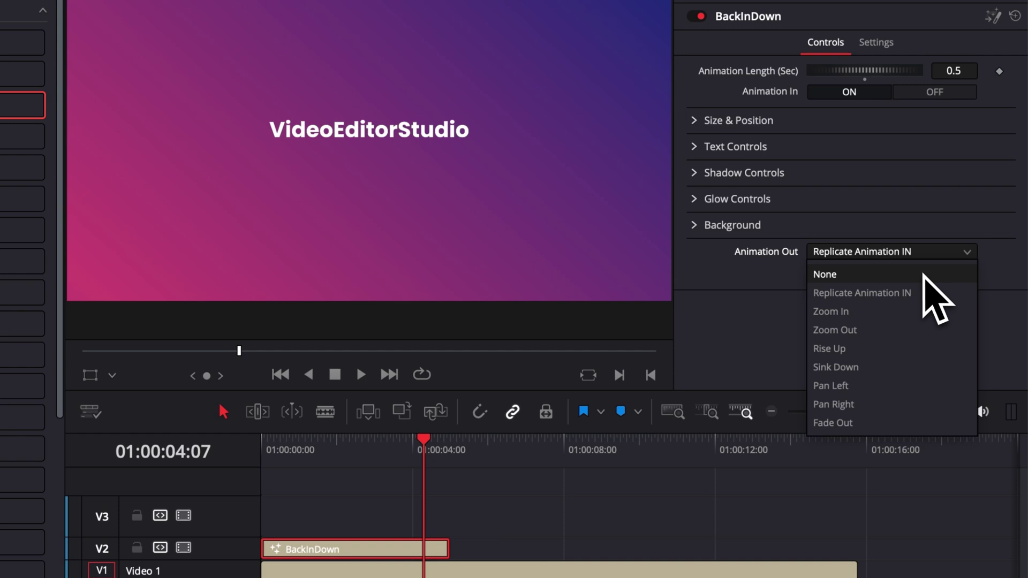
- Set Animation Out to Zoom In, then play the title from near its end and from the start
{"action": "left_click", "coordinate": [923, 274]}
{"action": "left_click", "coordinate": [898, 251]}
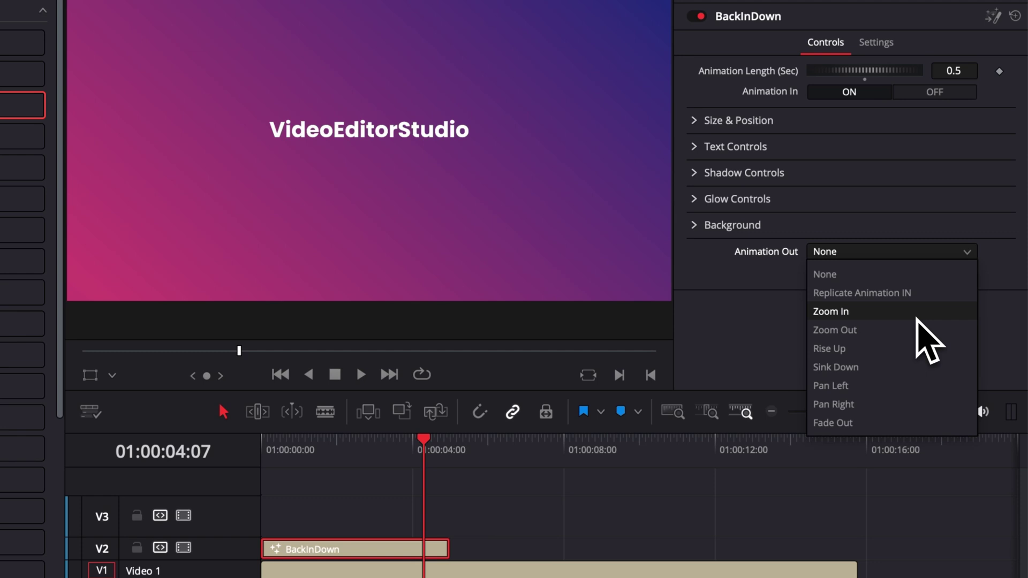
{"action": "left_click", "coordinate": [917, 312]}
{"action": "left_click", "coordinate": [396, 449]}
{"action": "key", "text": "space"}
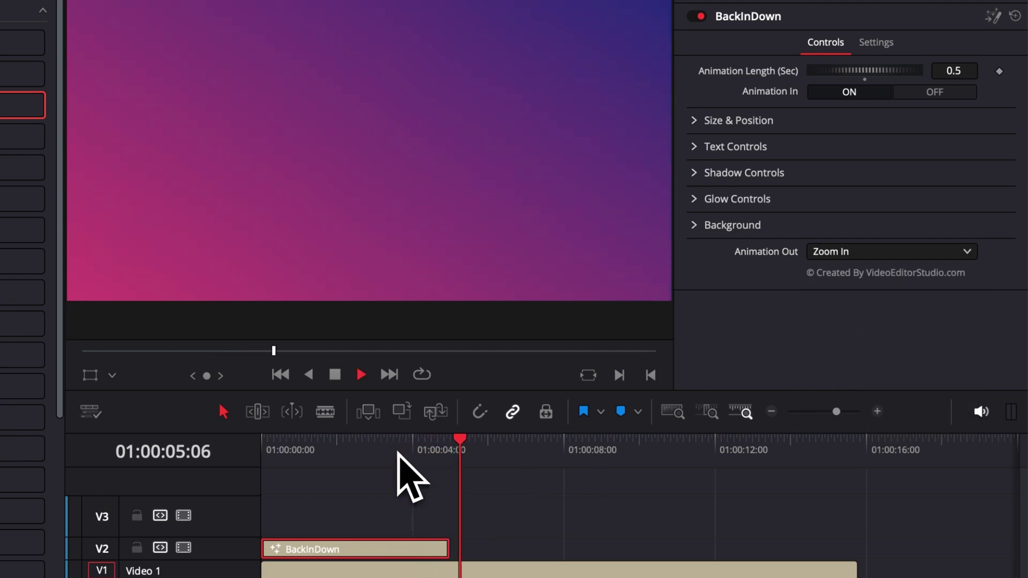
{"action": "left_click_drag", "start_coordinate": [398, 452], "coordinate": [237, 452]}
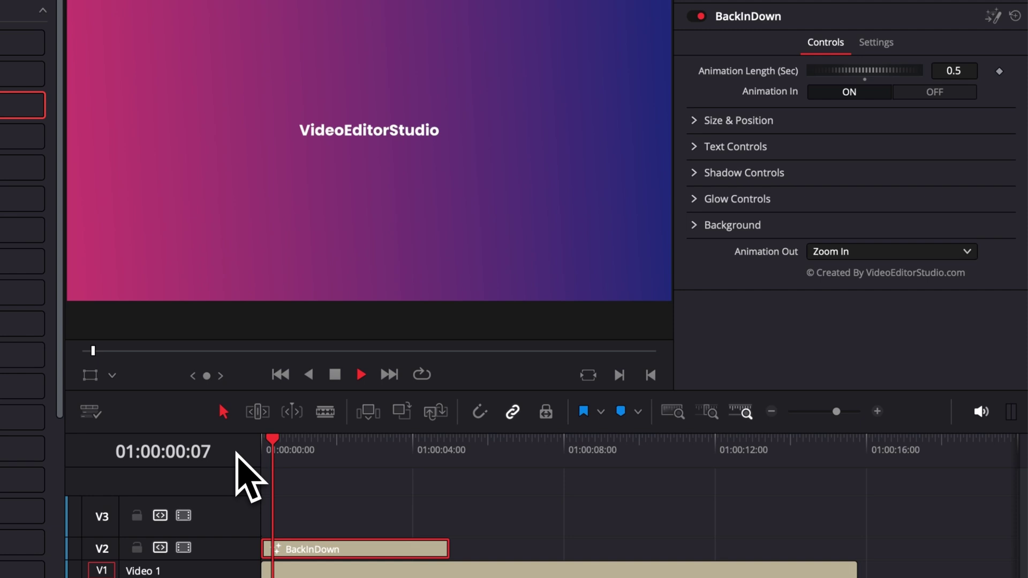
{"action": "left_click", "coordinate": [416, 450]}
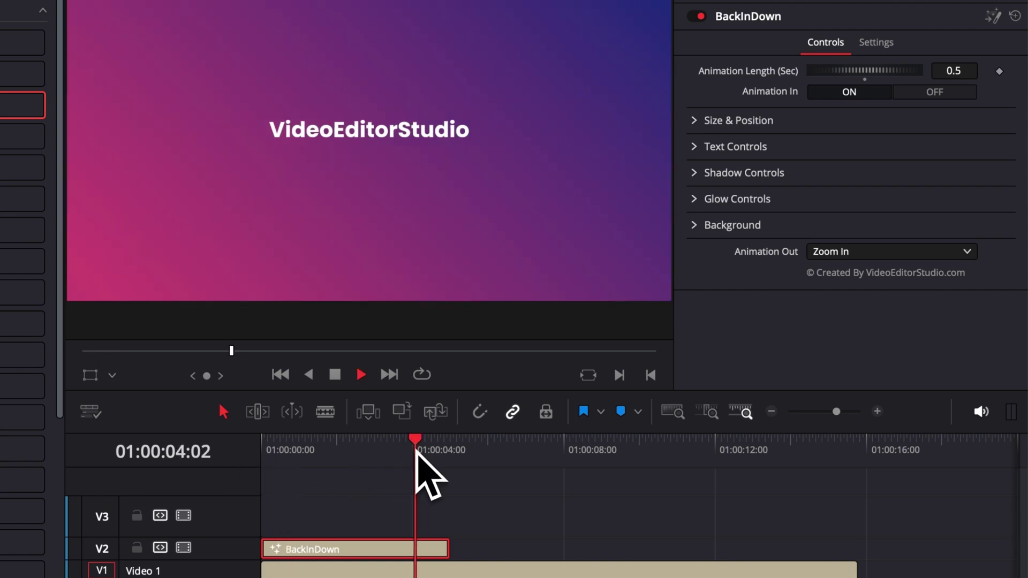
{"action": "left_click_drag", "start_coordinate": [418, 470], "coordinate": [257, 490]}
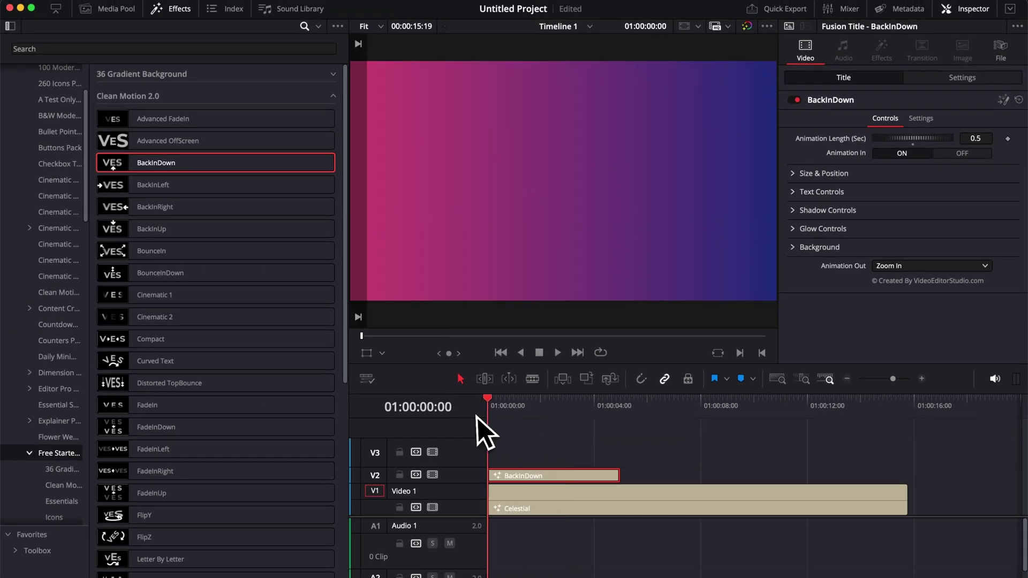
{"action": "key", "text": "space"}
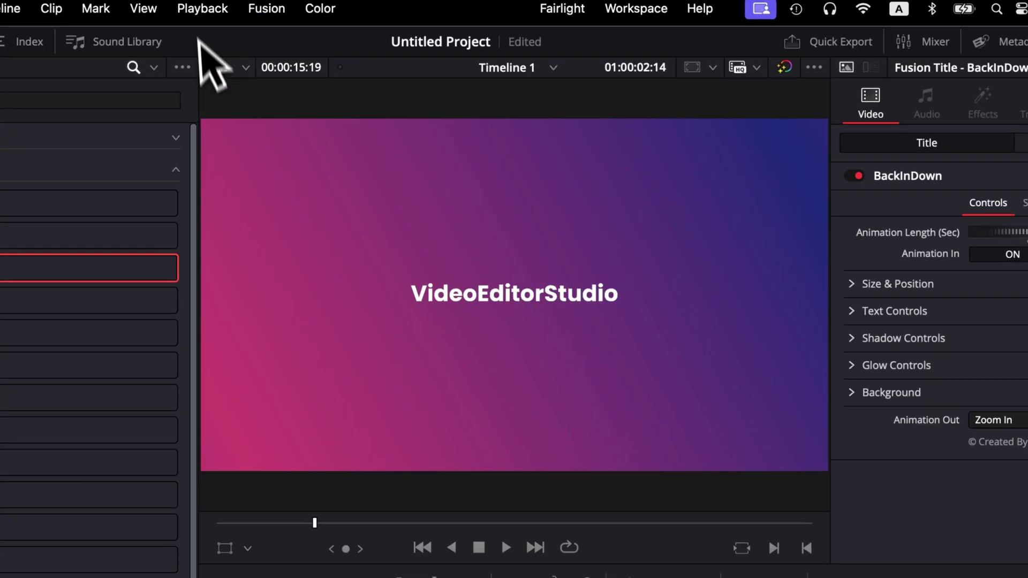
- Set Playback > Render Cache to Smart
{"action": "left_click", "coordinate": [348, 4]}
{"action": "mouse_move", "coordinate": [372, 60]}
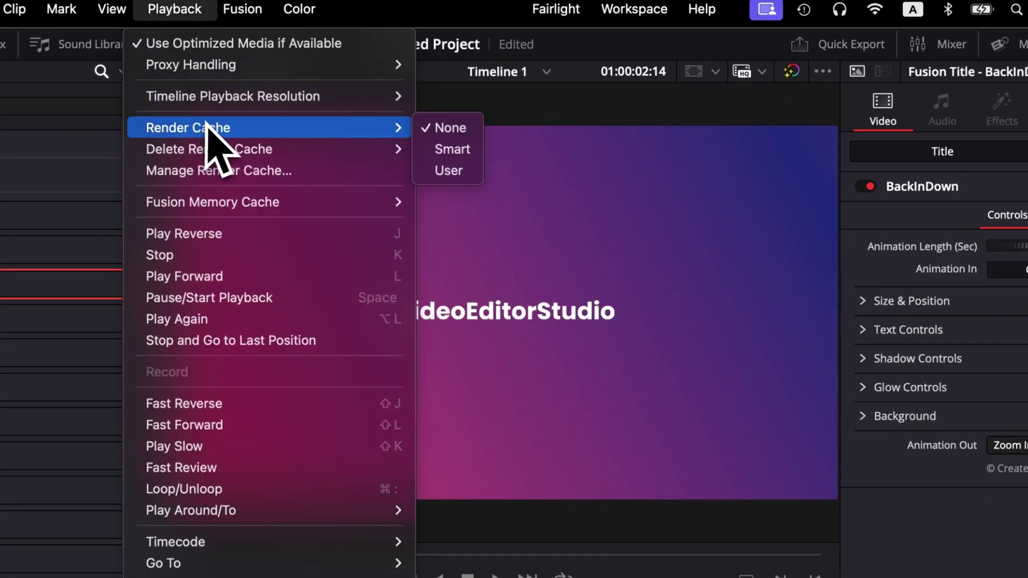
{"action": "left_click", "coordinate": [464, 150]}
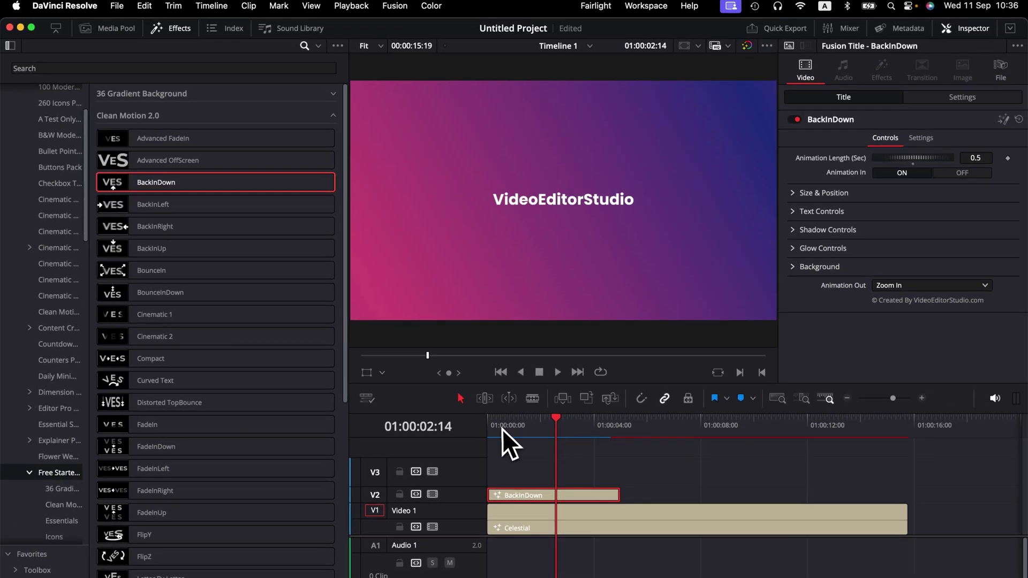
- Trim the BackInDown clip on V2 to about one second, checking it with playback and scrubbing
{"action": "left_click", "coordinate": [406, 438]}
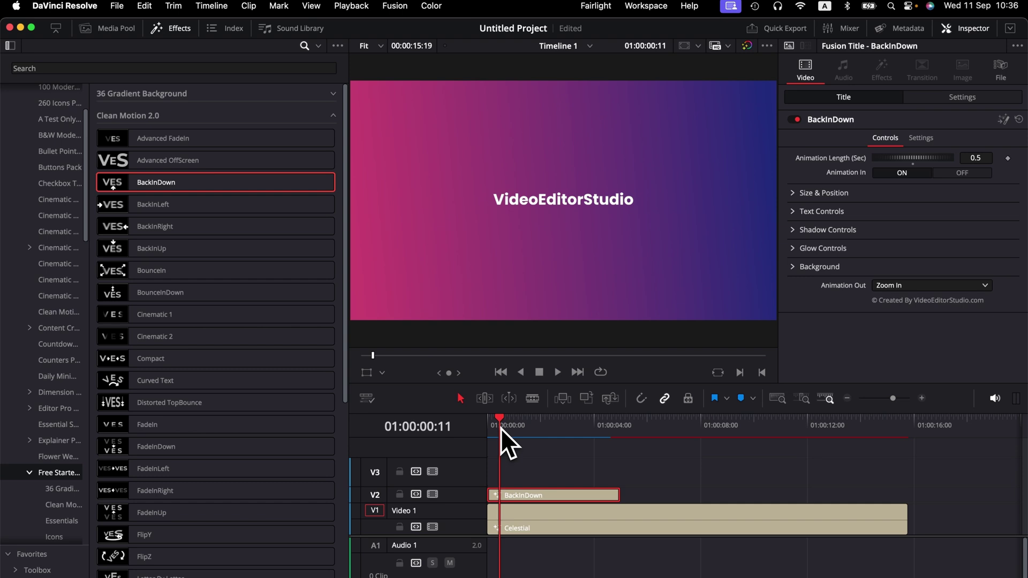
{"action": "key", "text": "space"}
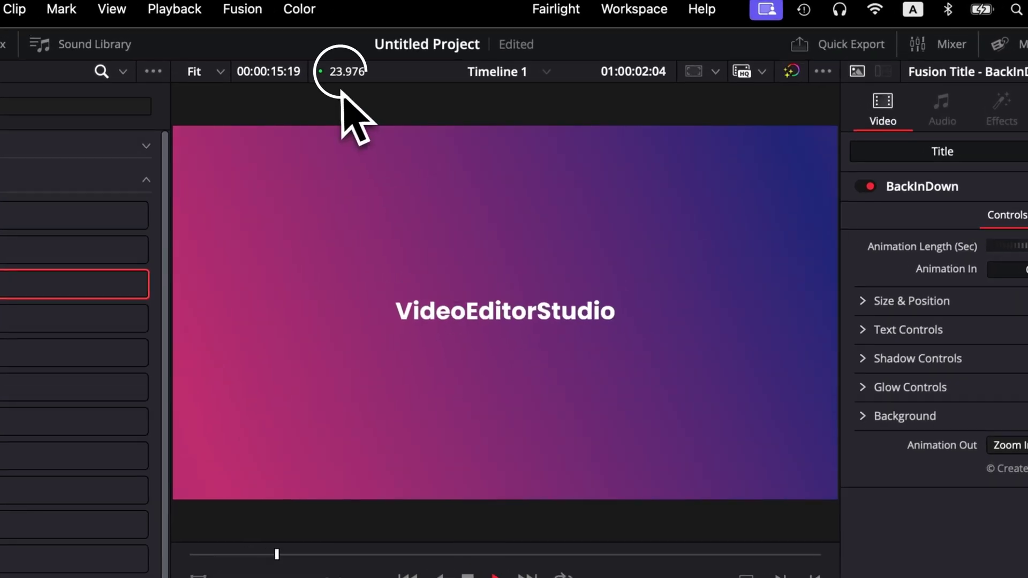
{"action": "key", "text": "space"}
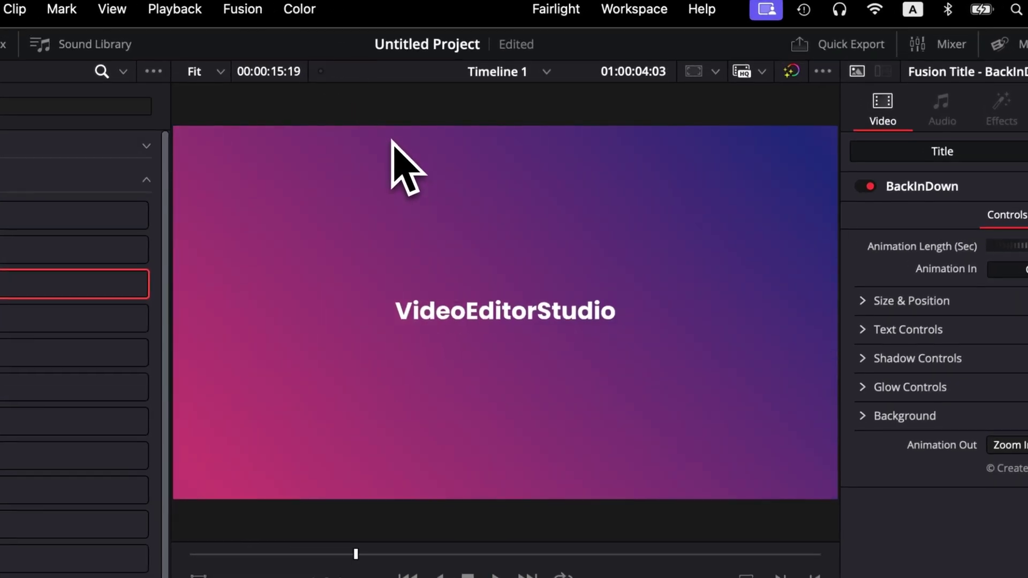
{"action": "left_click_drag", "start_coordinate": [555, 432], "coordinate": [481, 419]}
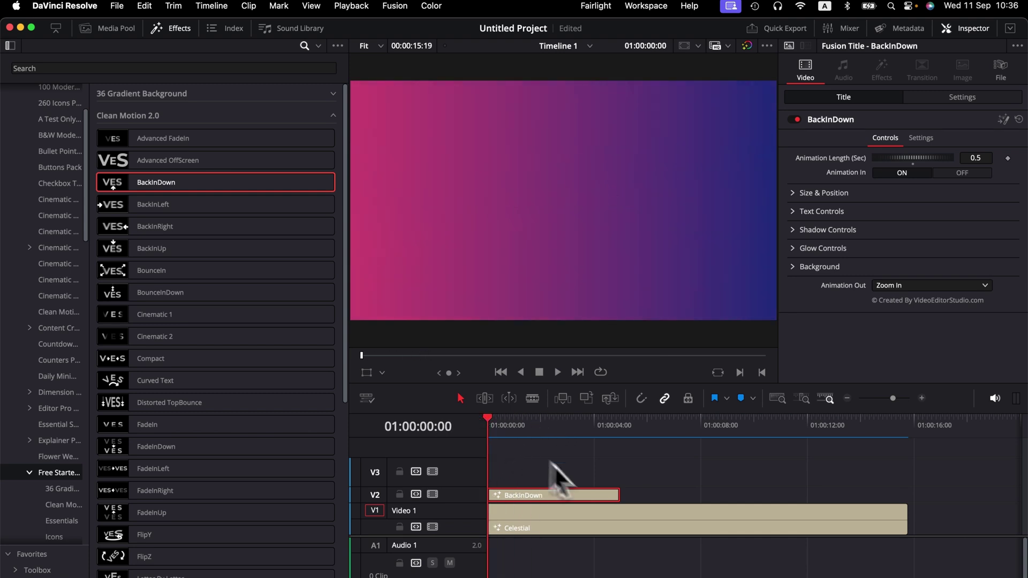
{"action": "key", "text": "space"}
{"action": "key", "text": "space"}
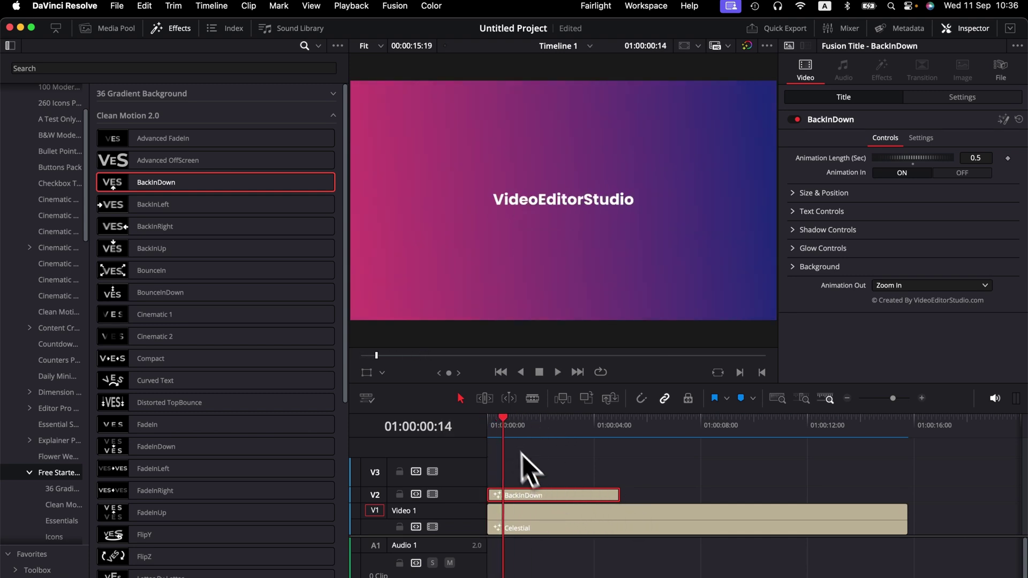
{"action": "left_click_drag", "start_coordinate": [490, 424], "coordinate": [523, 428]}
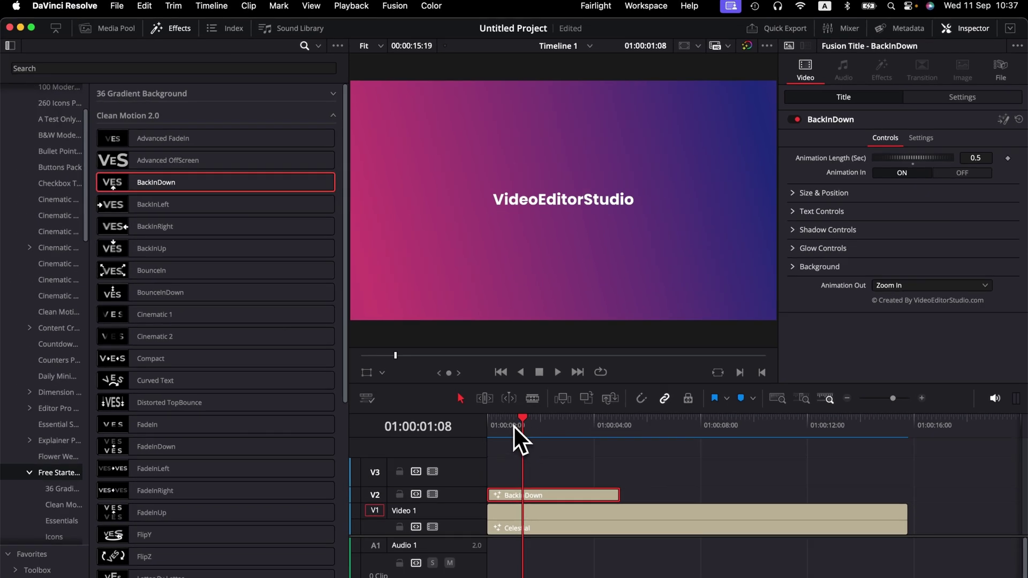
{"action": "mouse_move", "coordinate": [512, 423]}
{"action": "left_mouse_down"}
{"action": "mouse_move", "coordinate": [487, 423]}
{"action": "mouse_move", "coordinate": [529, 425]}
{"action": "left_mouse_up"}
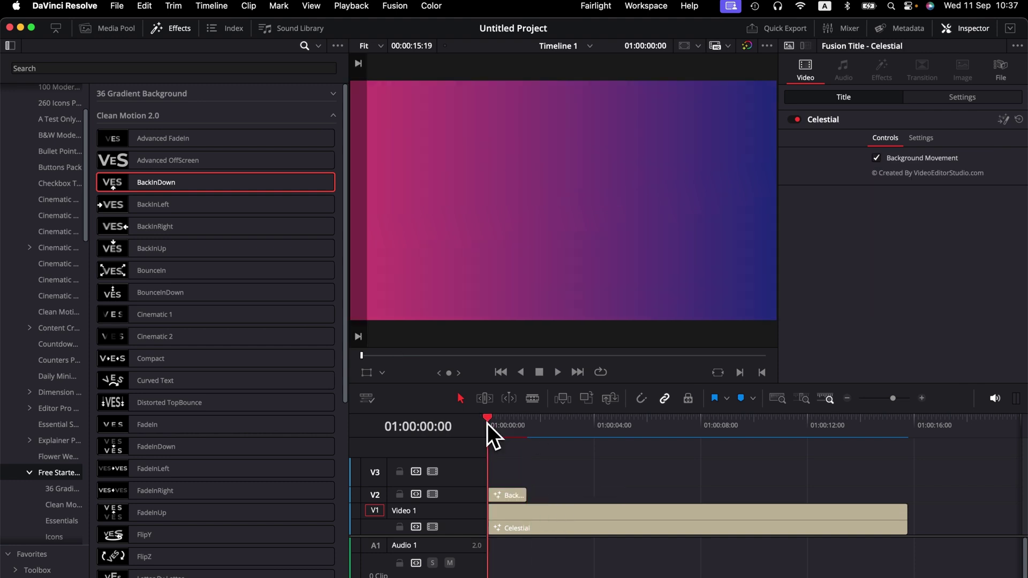
{"action": "mouse_move", "coordinate": [487, 423]}
{"action": "left_mouse_down"}
{"action": "mouse_move", "coordinate": [503, 426]}
{"action": "mouse_move", "coordinate": [457, 440]}
{"action": "mouse_move", "coordinate": [494, 438]}
{"action": "left_mouse_up"}
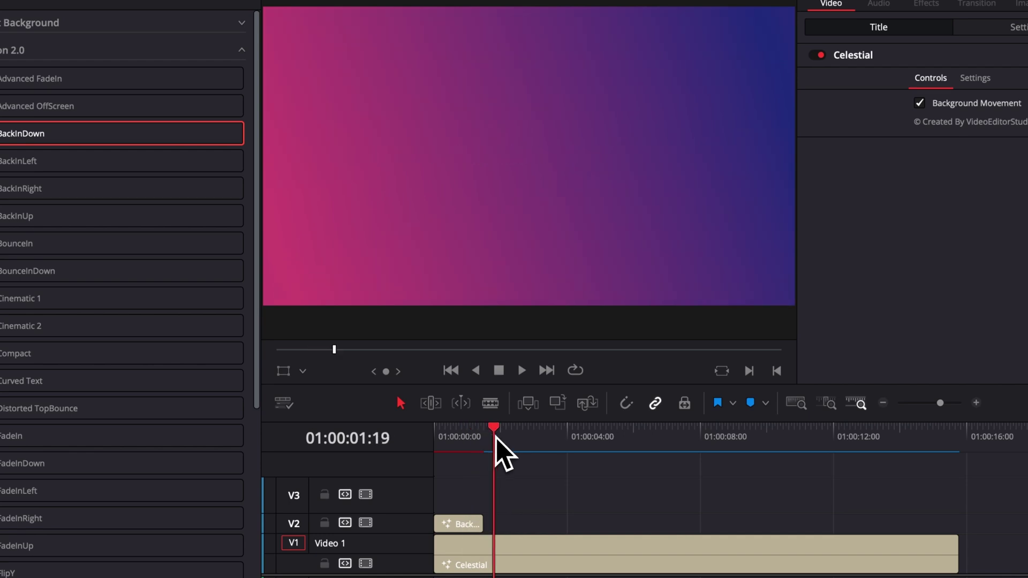
{"action": "key", "text": "Home"}
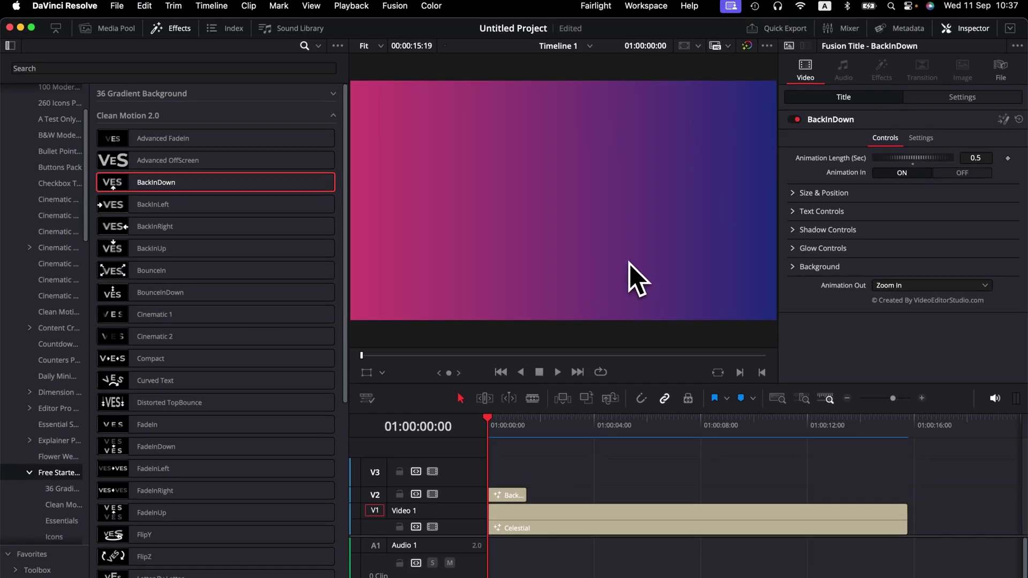
- Drop the Compact title on V2 after BackInDown, then replay the timeline from 00:00
{"action": "key", "text": "space"}
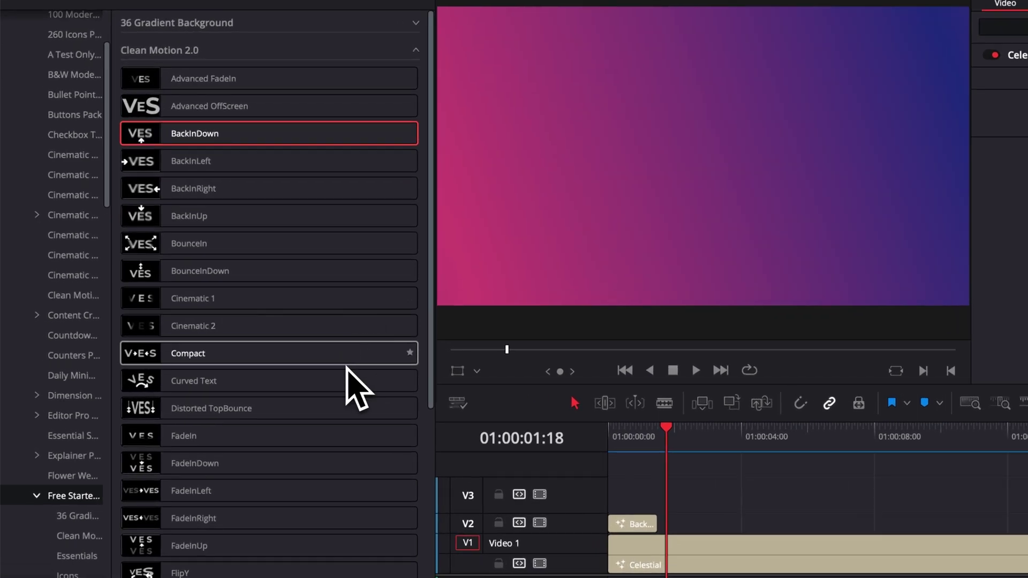
{"action": "mouse_move", "coordinate": [211, 355]}
{"action": "left_mouse_down"}
{"action": "mouse_move", "coordinate": [599, 527]}
{"action": "mouse_move", "coordinate": [700, 539]}
{"action": "mouse_move", "coordinate": [692, 528]}
{"action": "left_mouse_up"}
{"action": "left_click_drag", "start_coordinate": [623, 432], "coordinate": [610, 432]}
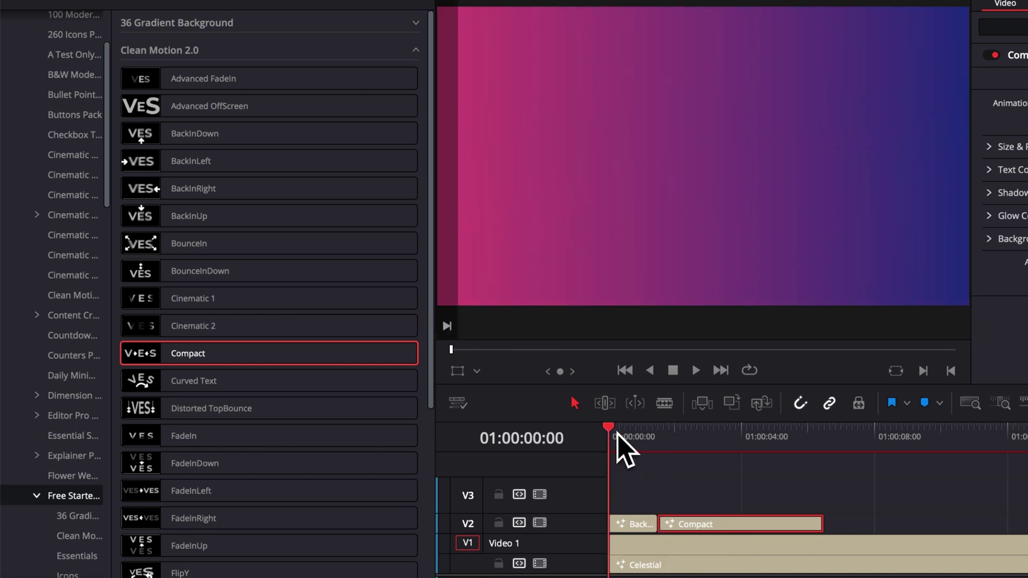
{"action": "key", "text": "space"}
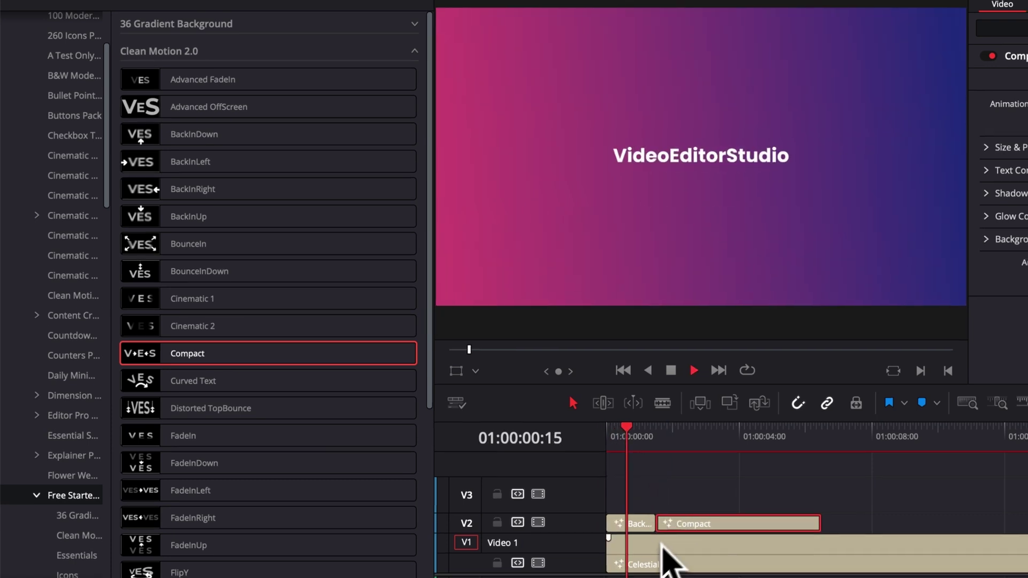
- Replace the BackInDown title text with WELCOME TO and raise its Size to about 0.1457
{"action": "left_click", "coordinate": [640, 524]}
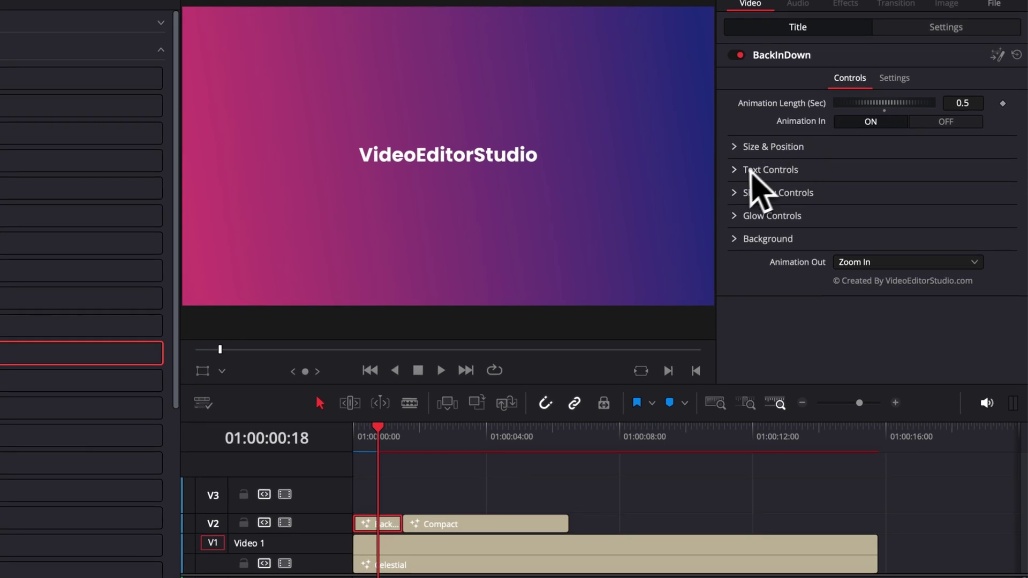
{"action": "left_click", "coordinate": [744, 178]}
{"action": "left_click", "coordinate": [830, 200]}
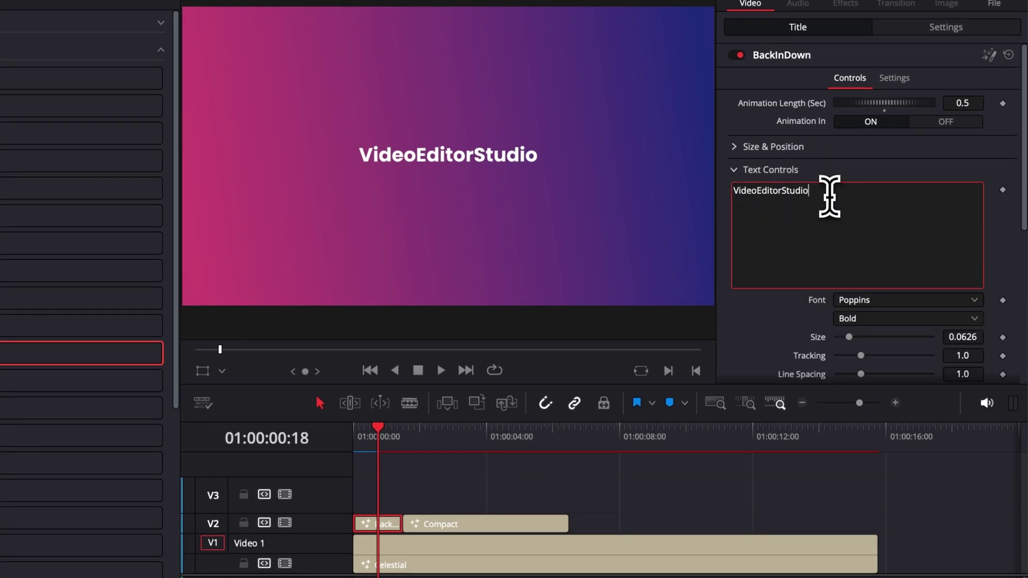
{"action": "key", "text": "ctrl+a"}
{"action": "type", "text": "WE"}
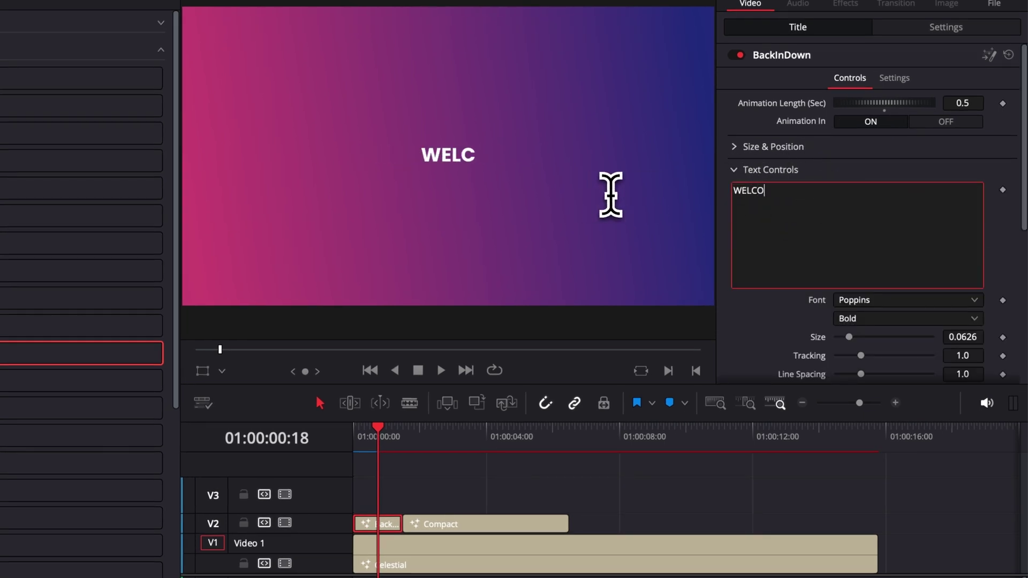
{"action": "type", "text": "LCOME TO"}
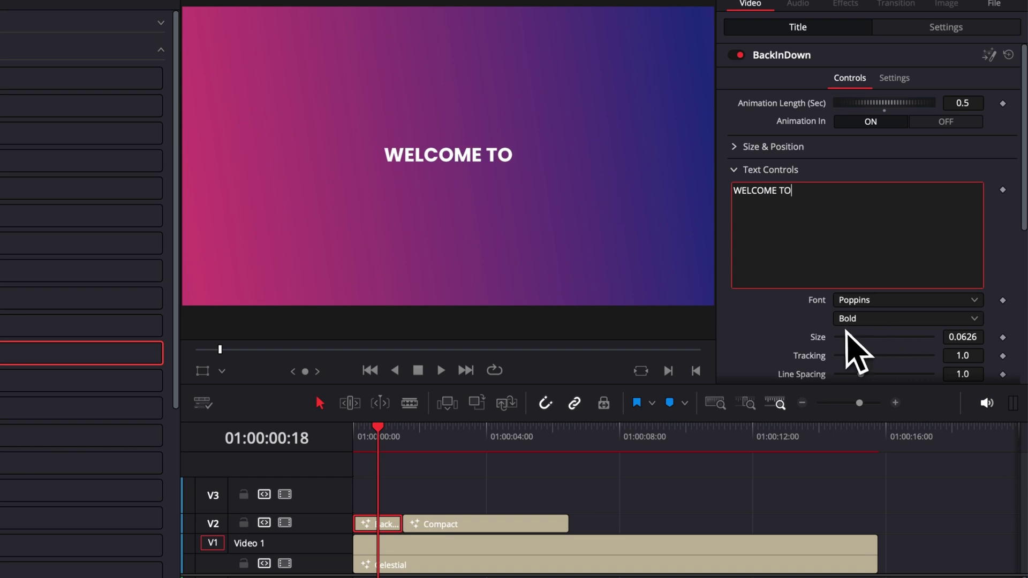
{"action": "left_click_drag", "start_coordinate": [849, 337], "coordinate": [863, 339]}
{"action": "left_click", "coordinate": [736, 170]}
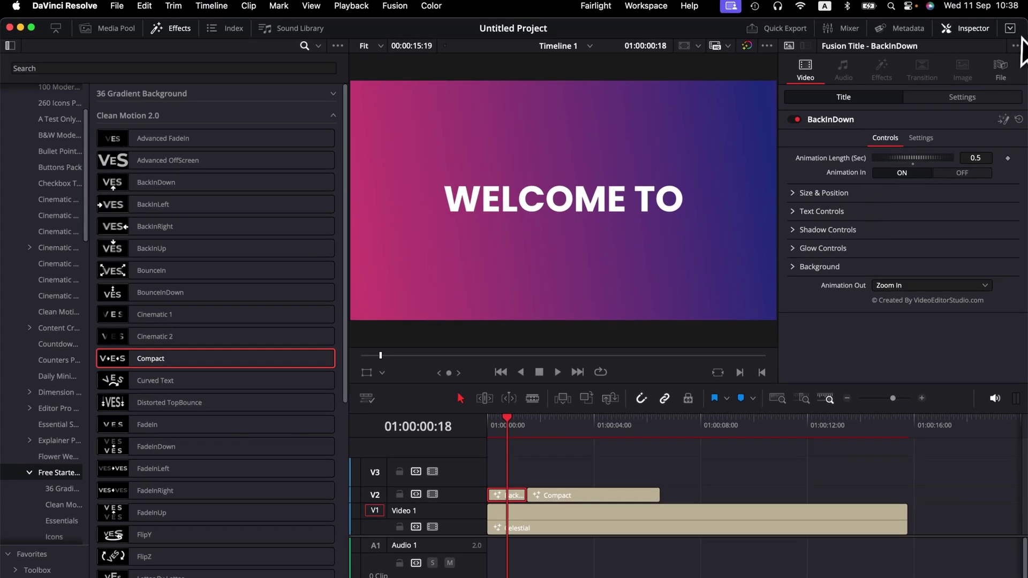
- Extend the Inspector to full window height and check the title's Size & Position settings
{"action": "left_click", "coordinate": [1010, 30]}
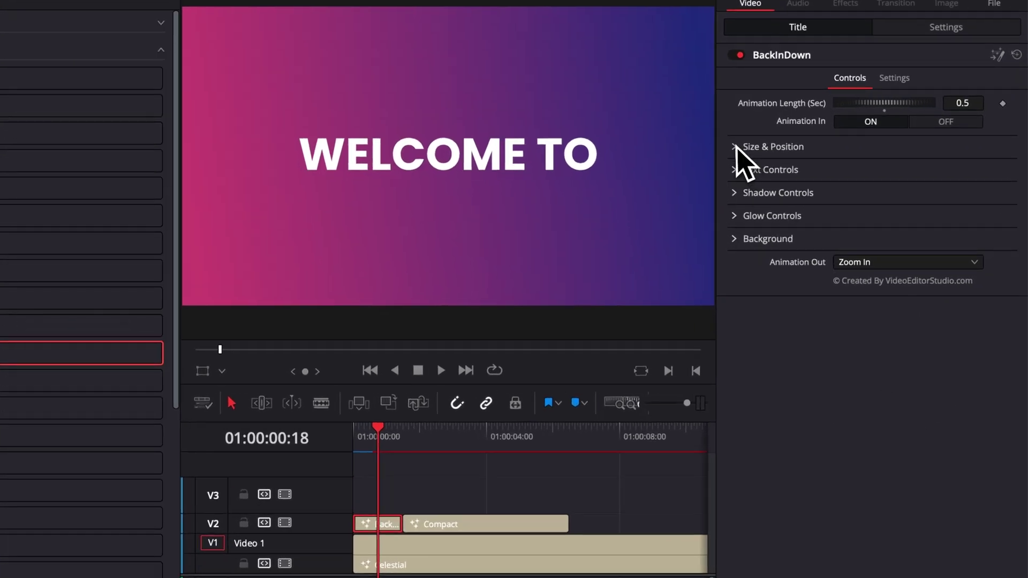
{"action": "left_click", "coordinate": [793, 192]}
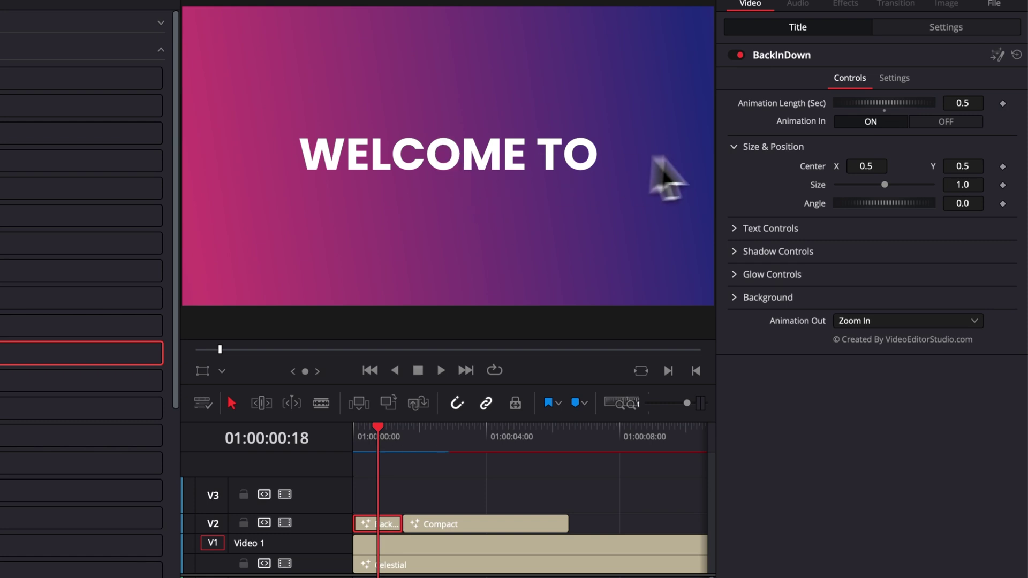
{"action": "left_click", "coordinate": [741, 150]}
- Try an outline Appearance on the WELCOME TO text, then revert it to a solid fill
{"action": "left_click", "coordinate": [738, 170]}
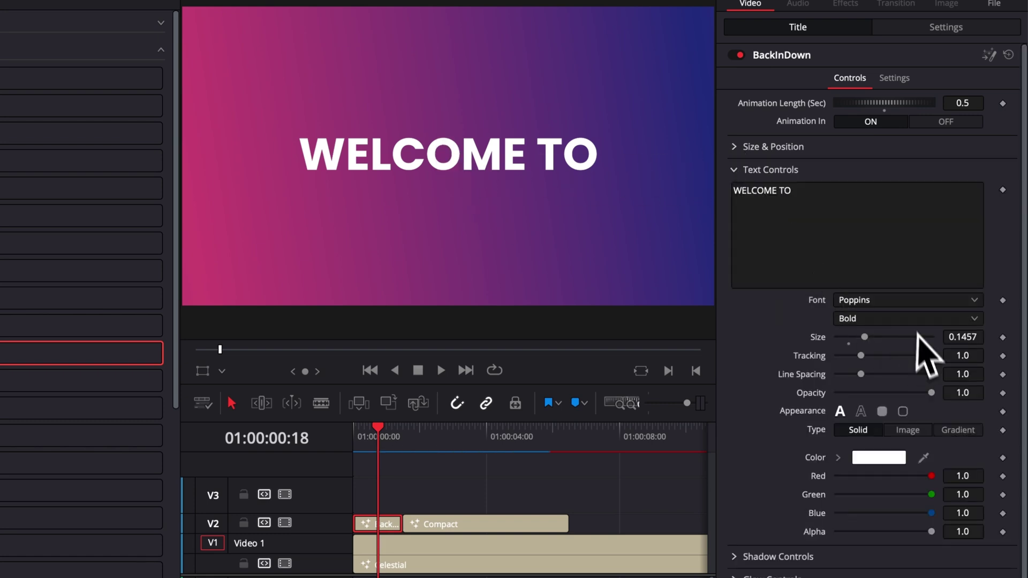
{"action": "left_click", "coordinate": [860, 412]}
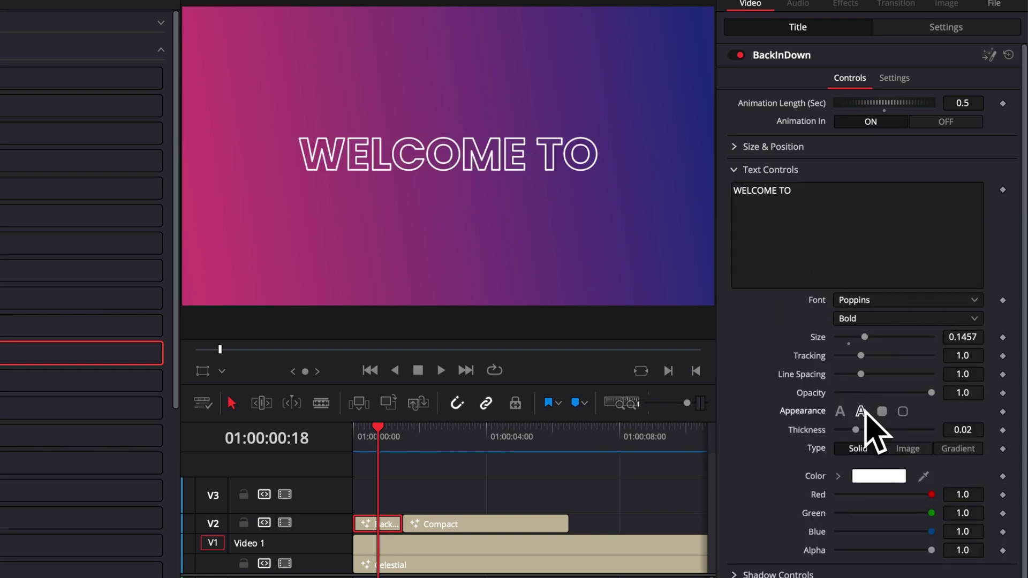
{"action": "left_click", "coordinate": [839, 411]}
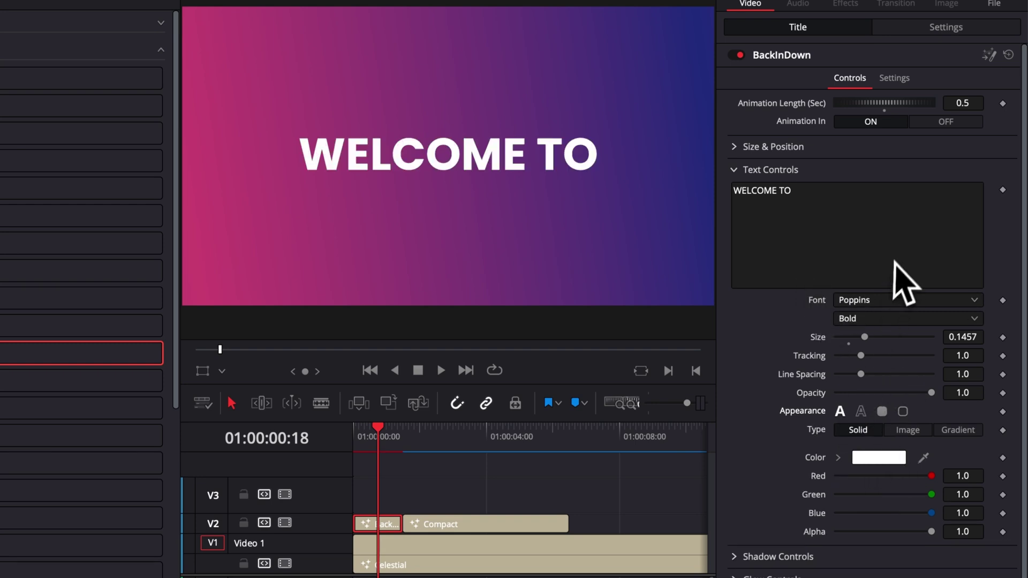
{"action": "left_click", "coordinate": [735, 170]}
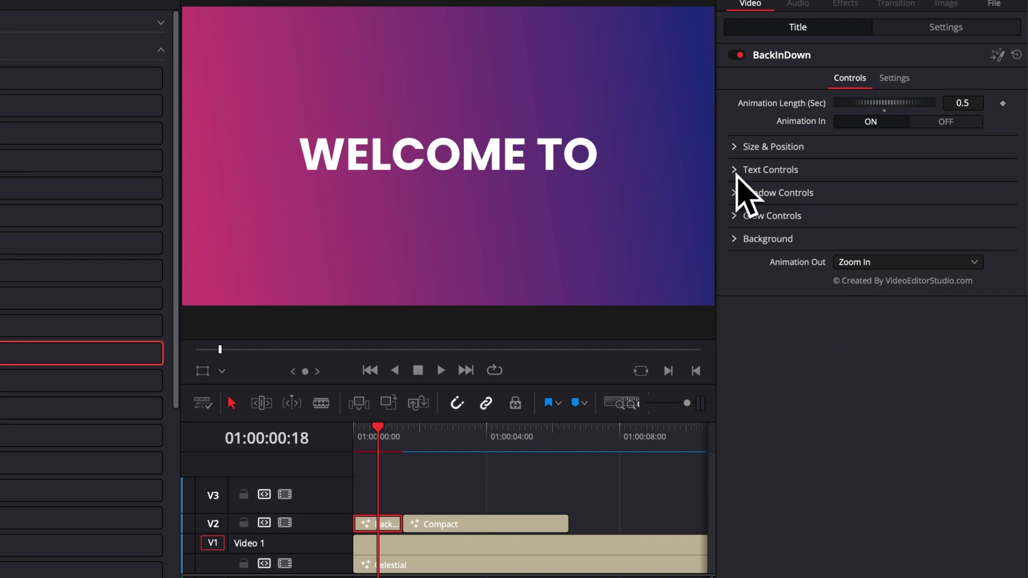
- Enable the drop shadow in Shadow Controls for the WELCOME TO title
{"action": "left_click", "coordinate": [735, 193]}
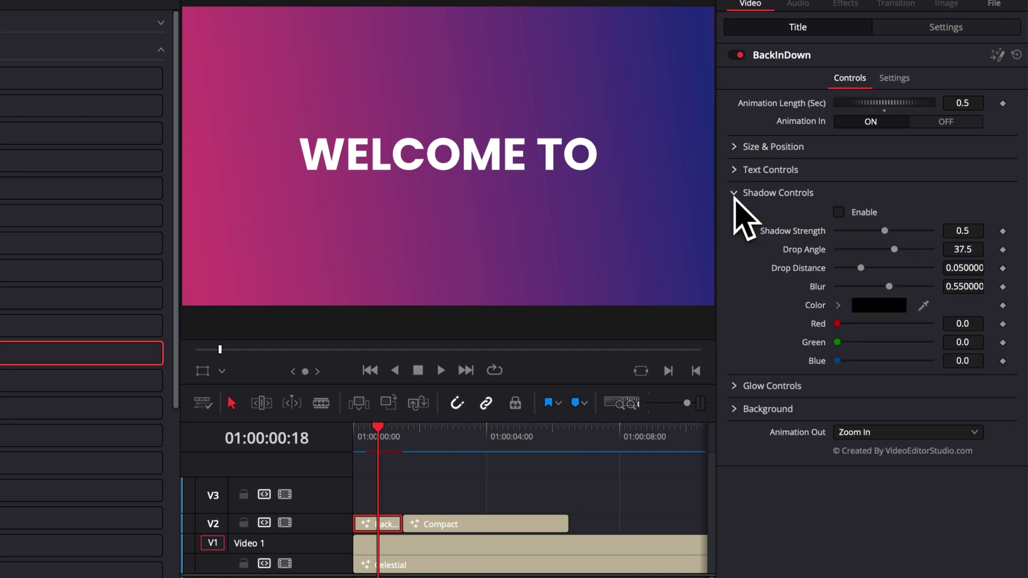
{"action": "left_click", "coordinate": [838, 212]}
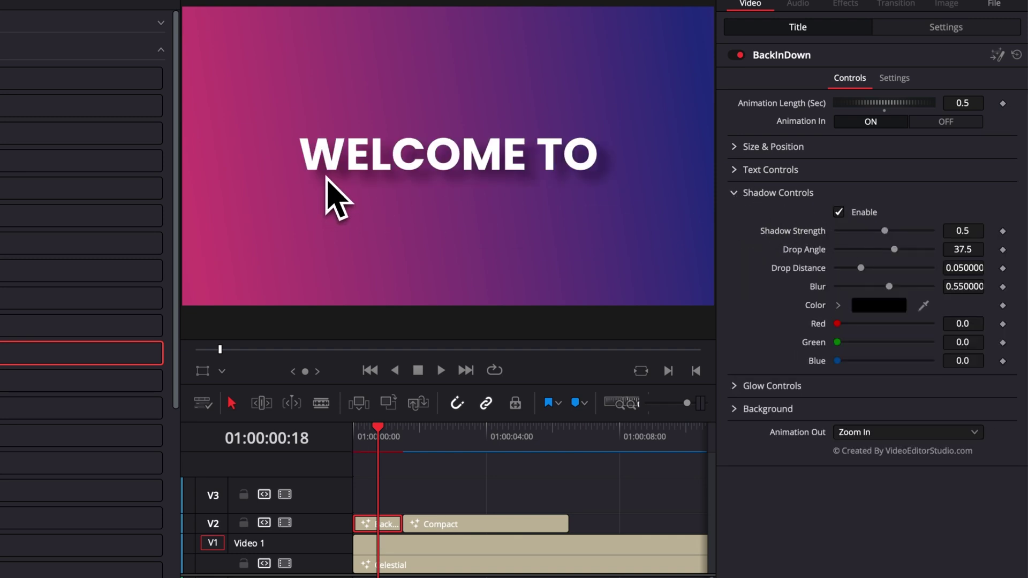
{"action": "left_click", "coordinate": [738, 194]}
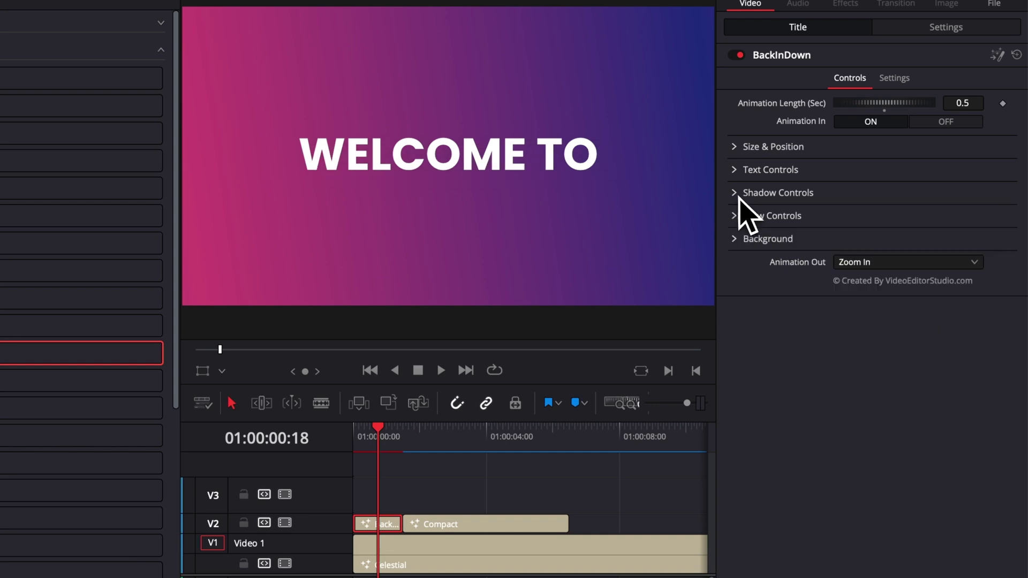
- Add a white glow by raising Glow Gain to about 0.945
{"action": "left_click", "coordinate": [737, 215]}
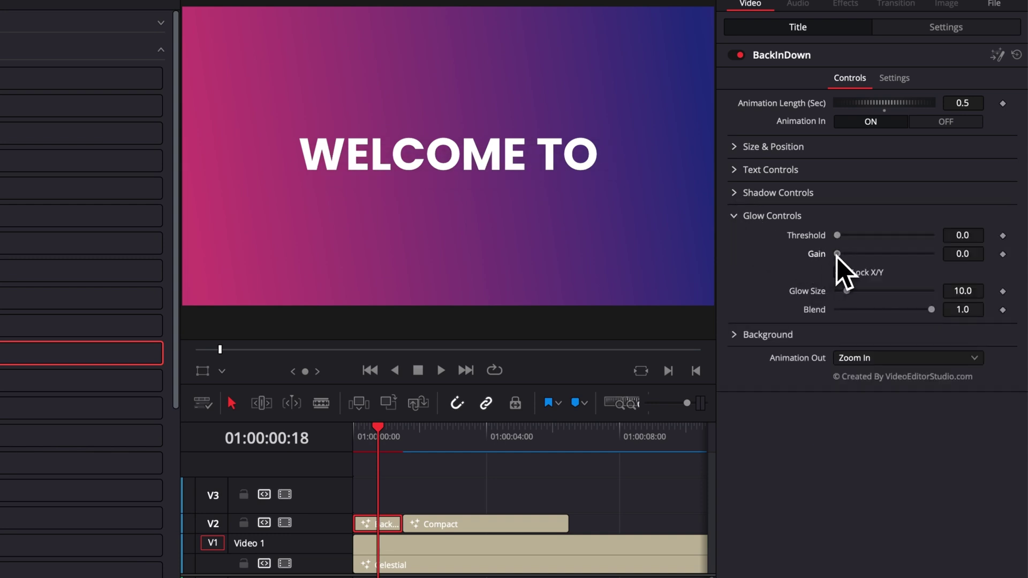
{"action": "left_click_drag", "start_coordinate": [837, 253], "coordinate": [843, 293]}
{"action": "left_click_drag", "start_coordinate": [849, 255], "coordinate": [857, 256]}
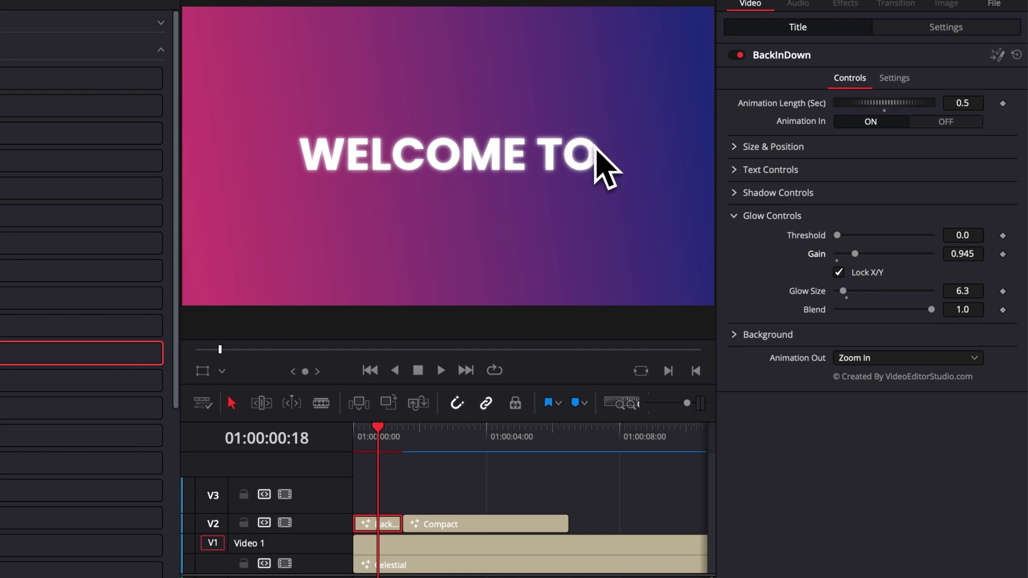
- Set the title Background to Opacity 0.63, Width 0.795, Invert, Corner Radius 1.0 and Soft Edge 0.2
{"action": "left_click", "coordinate": [735, 216]}
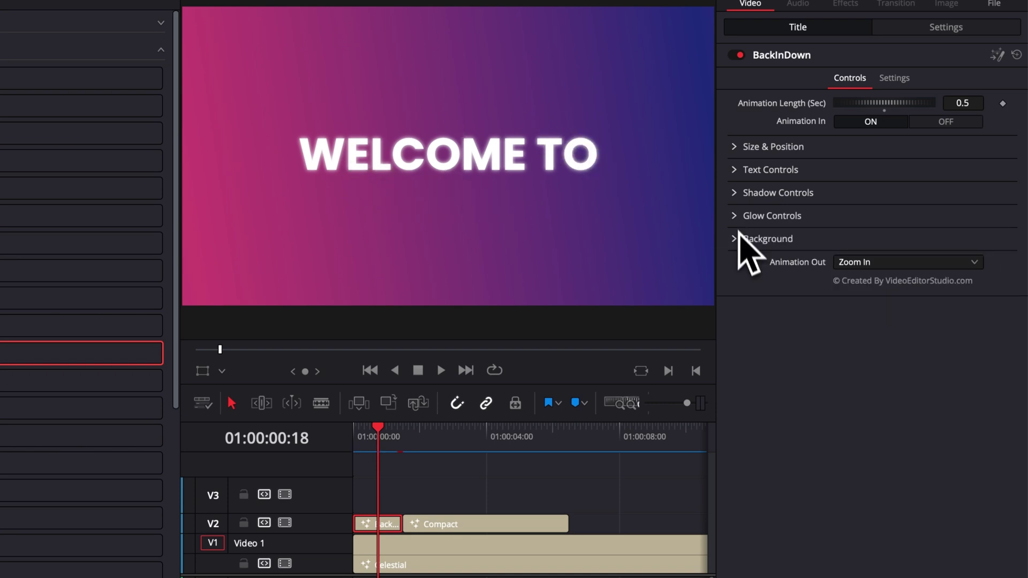
{"action": "left_click", "coordinate": [735, 240]}
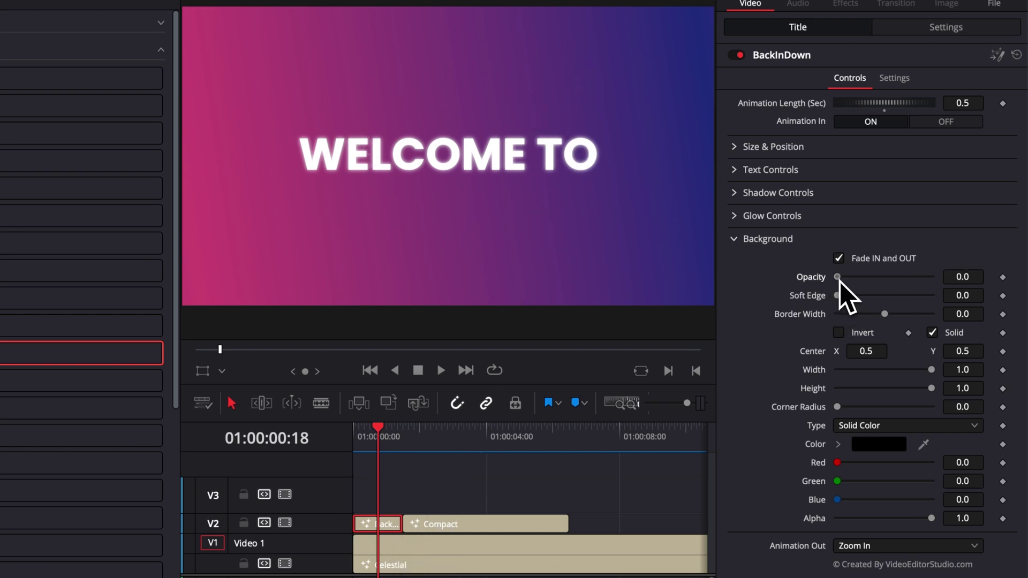
{"action": "left_click_drag", "start_coordinate": [838, 278], "coordinate": [897, 283]}
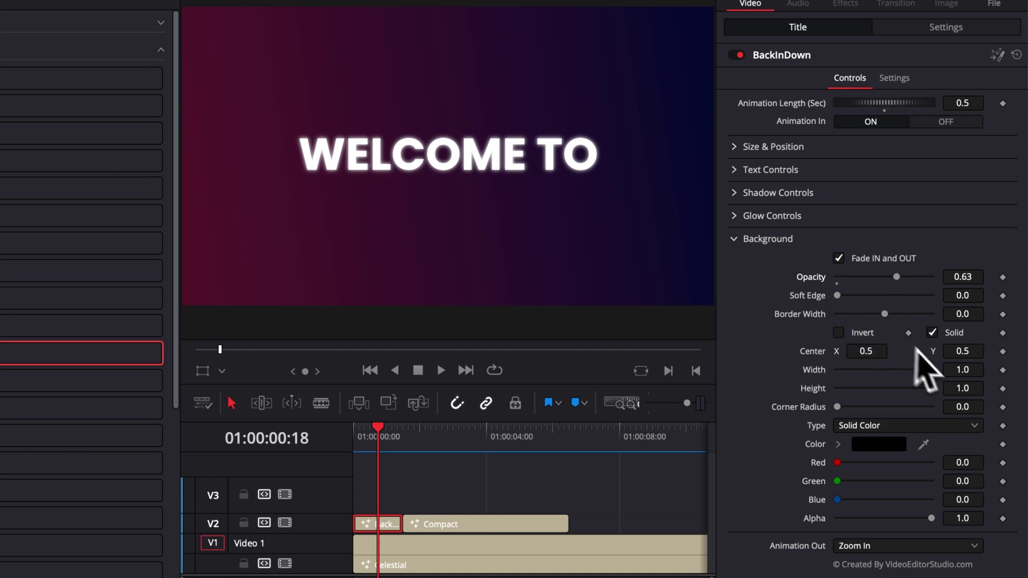
{"action": "left_click_drag", "start_coordinate": [932, 371], "coordinate": [897, 389]}
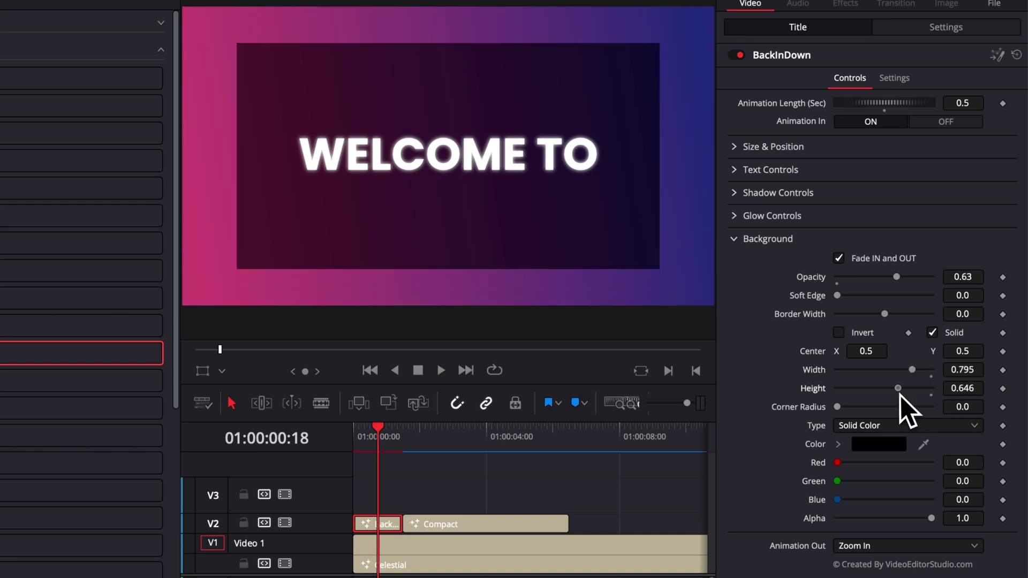
{"action": "left_click", "coordinate": [838, 333]}
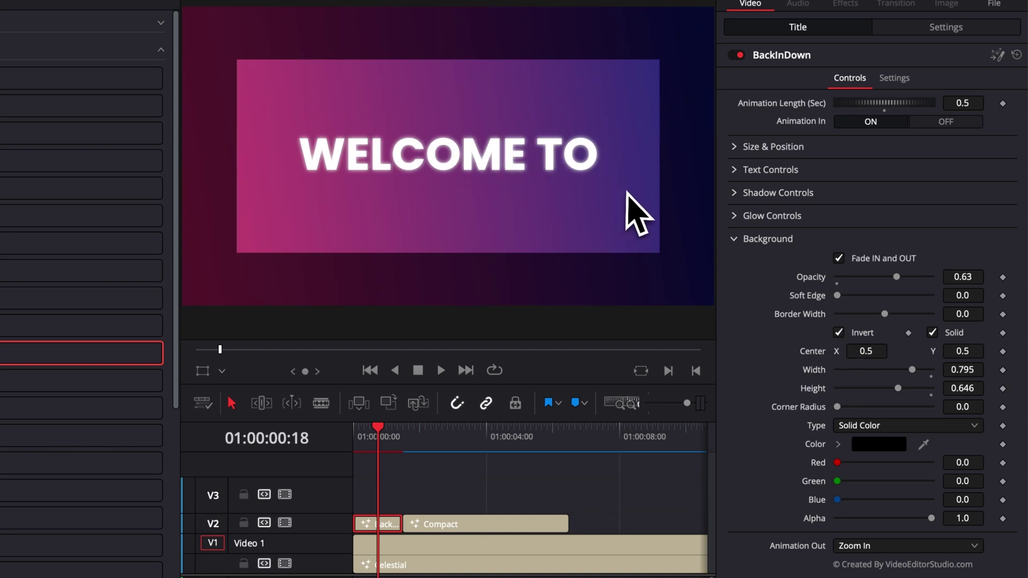
{"action": "left_click_drag", "start_coordinate": [851, 408], "coordinate": [933, 410]}
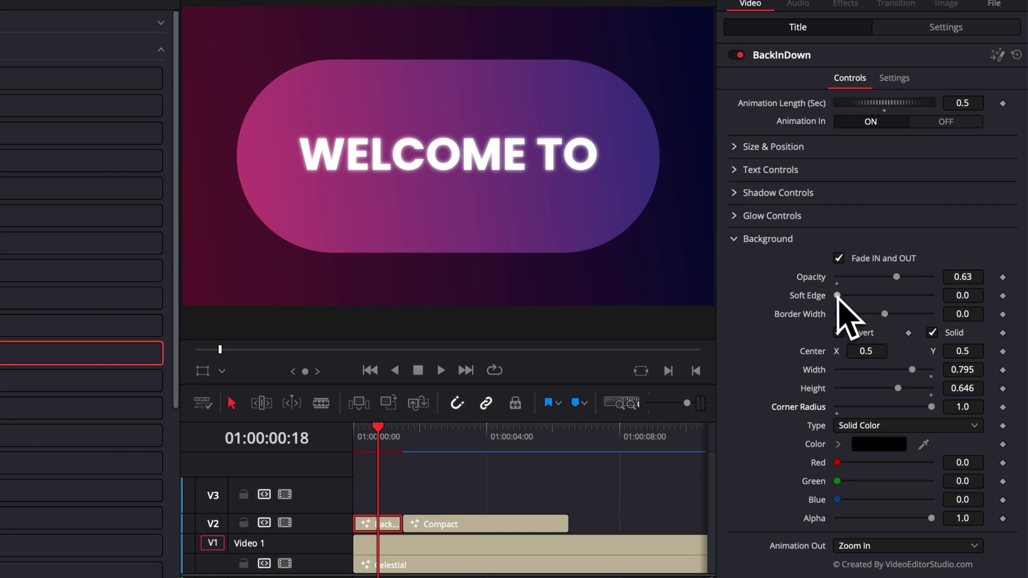
{"action": "left_click_drag", "start_coordinate": [837, 296], "coordinate": [940, 313]}
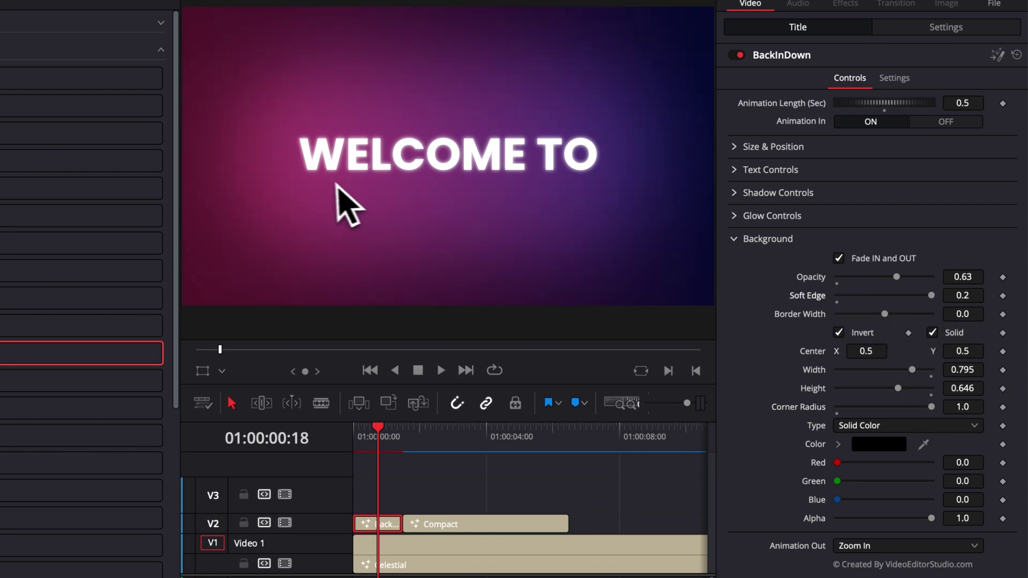
{"action": "left_click", "coordinate": [358, 434]}
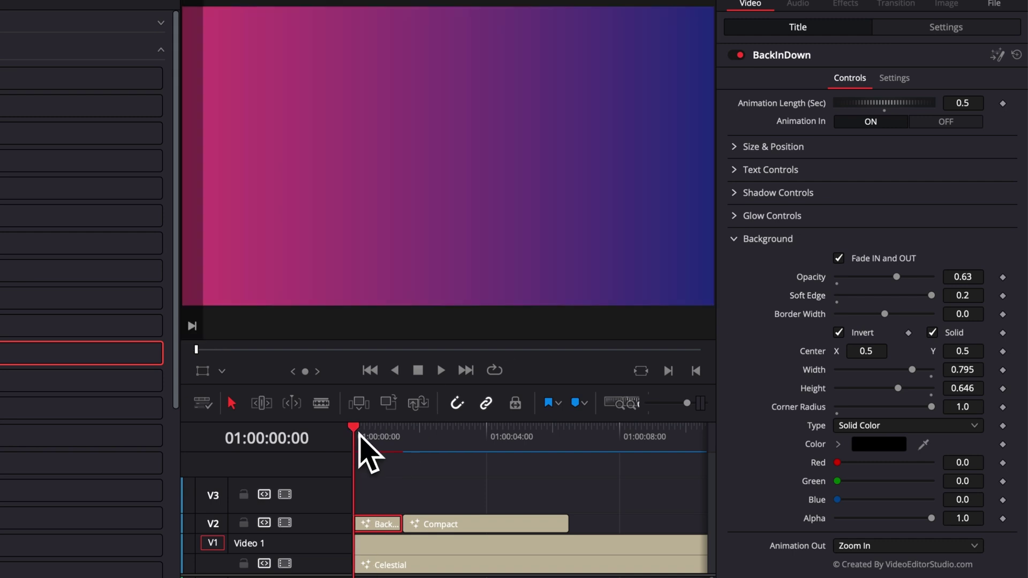
{"action": "key", "text": "space"}
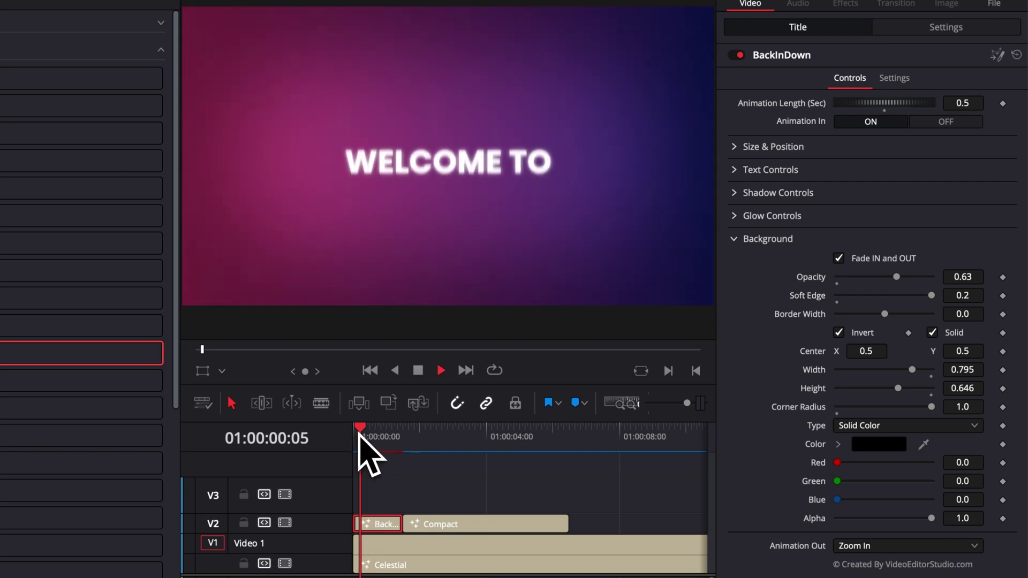
{"action": "key", "text": "space"}
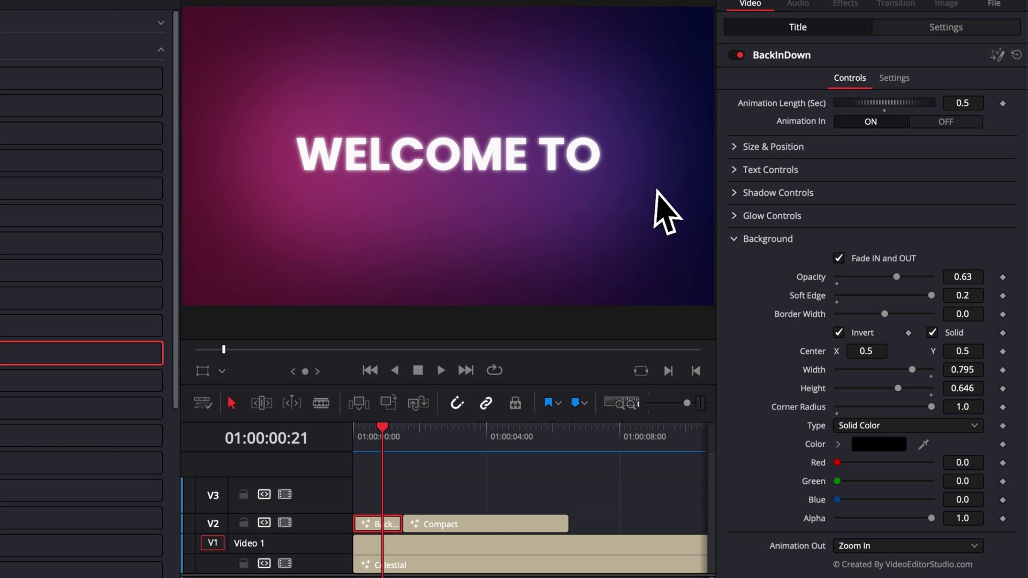
- Select the Compact clip and play to where it shows on screen
{"action": "left_click", "coordinate": [439, 524]}
{"action": "left_click", "coordinate": [355, 436]}
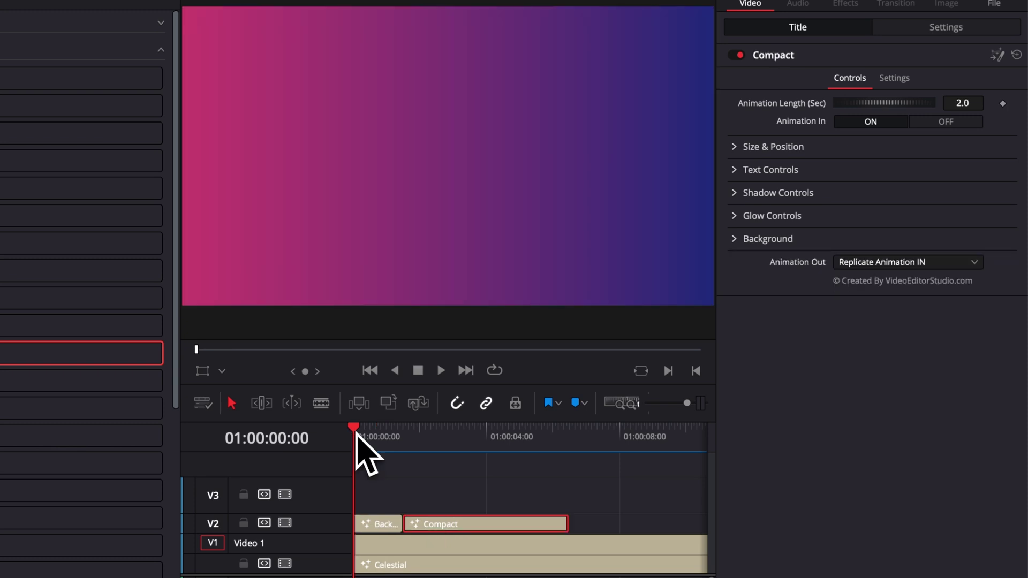
{"action": "key", "text": "space"}
{"action": "left_click", "coordinate": [439, 443]}
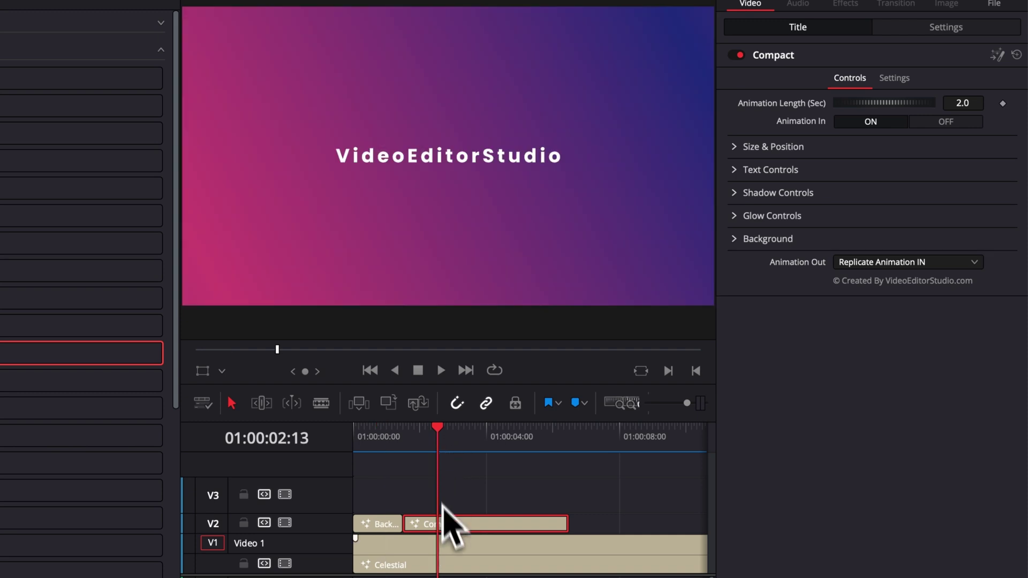
- Change the Compact text to FREE STARTER PACK 2.0 and enlarge its size slightly
{"action": "left_click", "coordinate": [749, 170]}
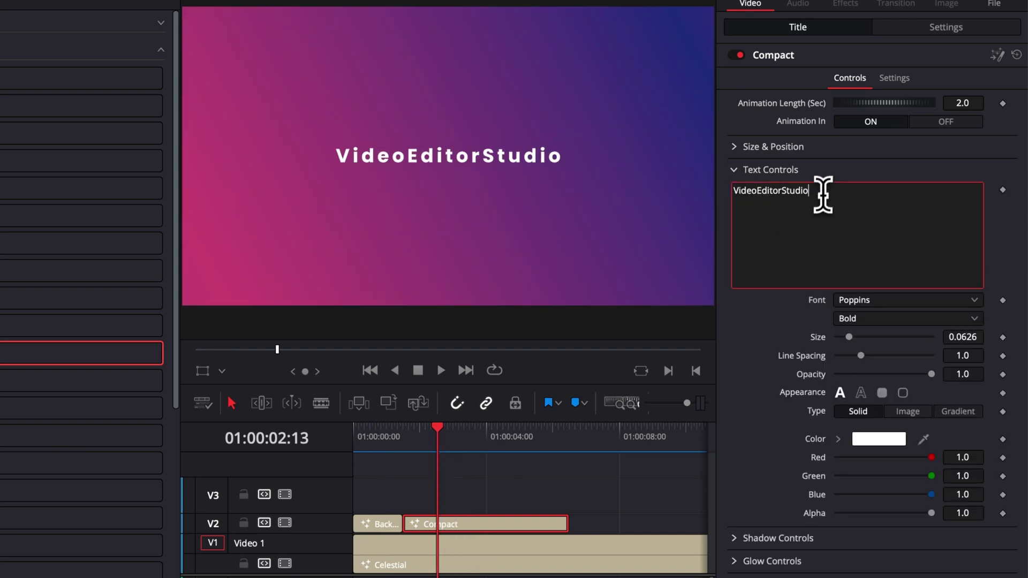
{"action": "type", "text": "FREE STARTER"}
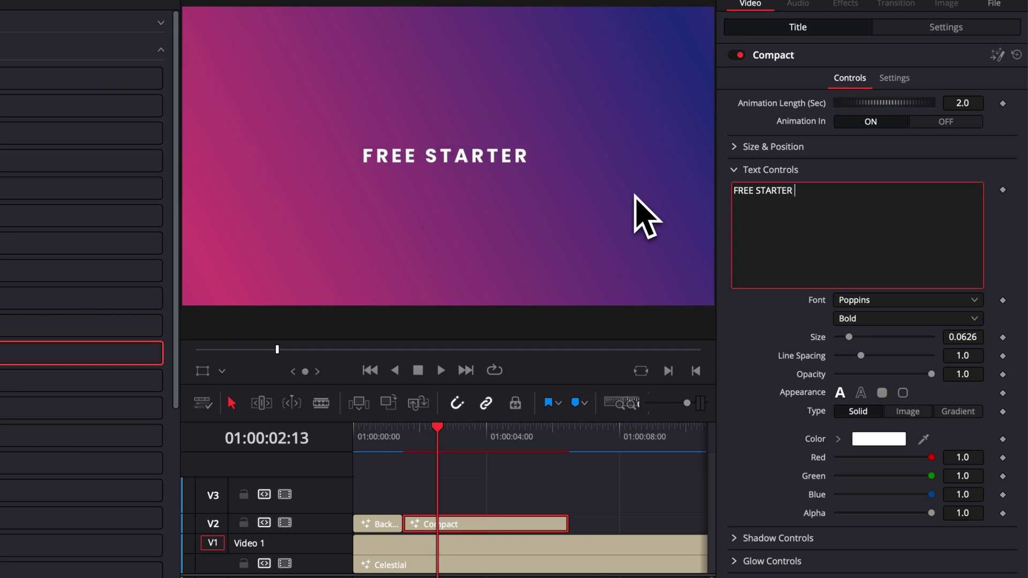
{"action": "type", "text": " PACK 2.0"}
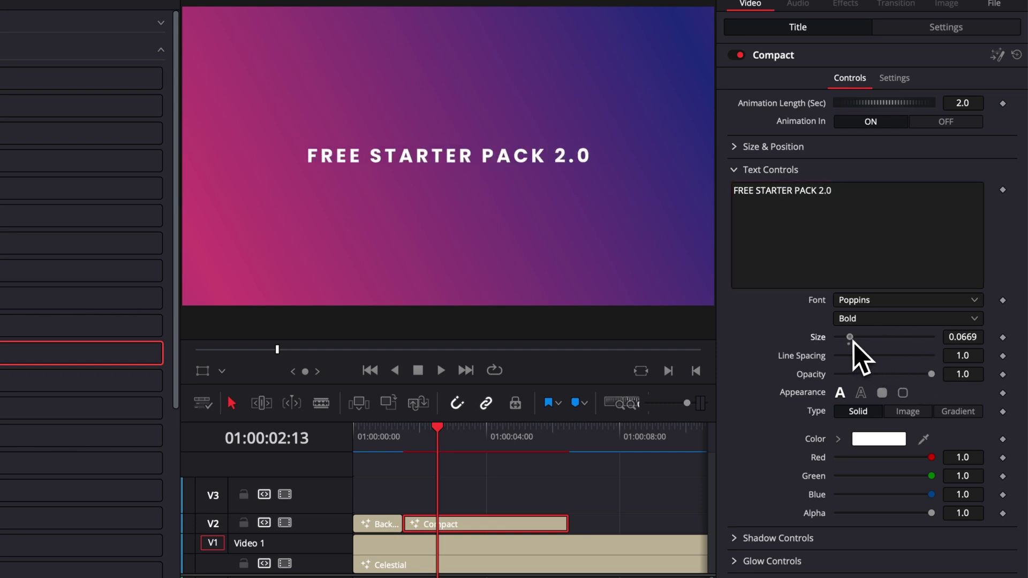
{"action": "left_click_drag", "start_coordinate": [852, 343], "coordinate": [857, 342]}
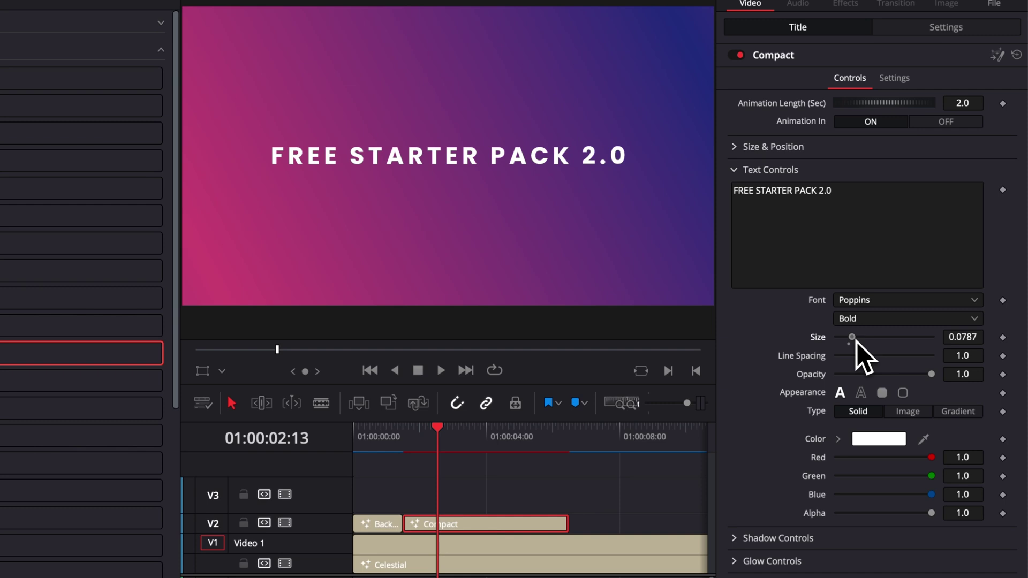
{"action": "left_click", "coordinate": [741, 170]}
- Lower the Compact title to Center Y 0.249 in Size & Position
{"action": "left_click", "coordinate": [744, 146]}
{"action": "mouse_move", "coordinate": [962, 166]}
{"action": "left_mouse_down"}
{"action": "mouse_move", "coordinate": [931, 166]}
{"action": "mouse_move", "coordinate": [958, 166]}
{"action": "left_mouse_up"}
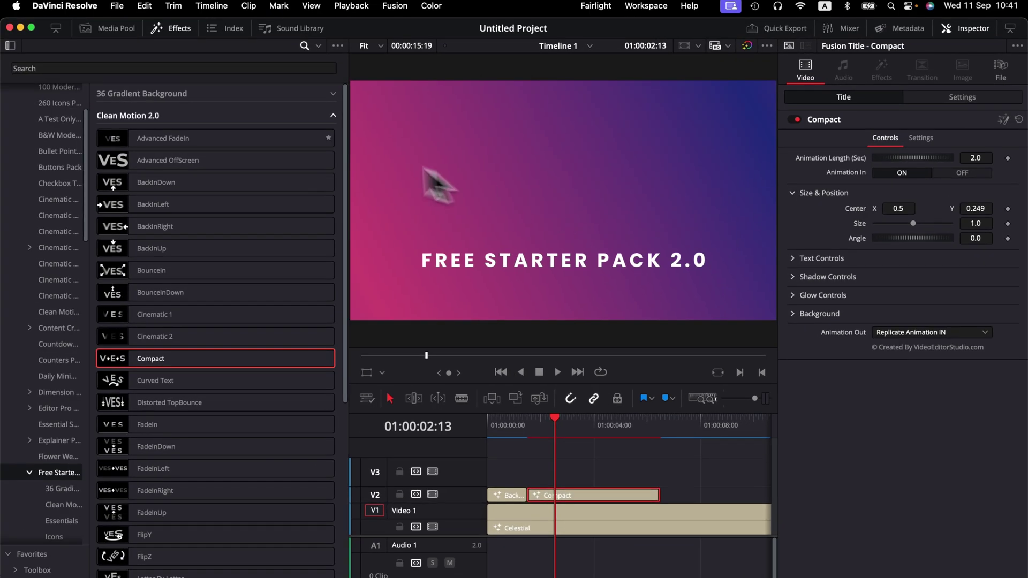
{"action": "left_click", "coordinate": [342, 108]}
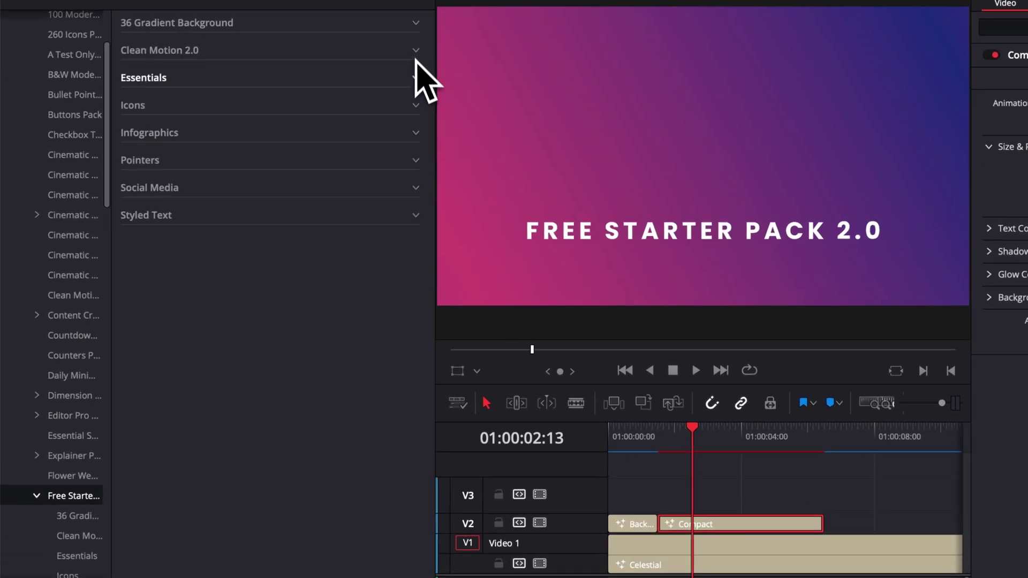
- Place a Text & Logo Shine title from Essentials on V3 and play its animation
{"action": "left_click", "coordinate": [416, 76]}
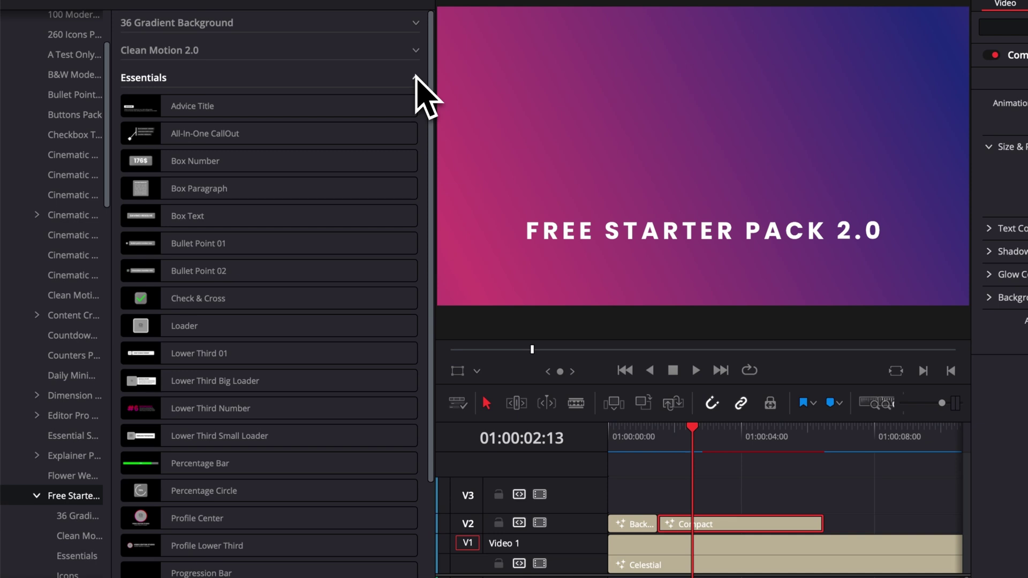
{"action": "scroll", "coordinate": [364, 321], "scroll_direction": "down", "scroll_amount": 3}
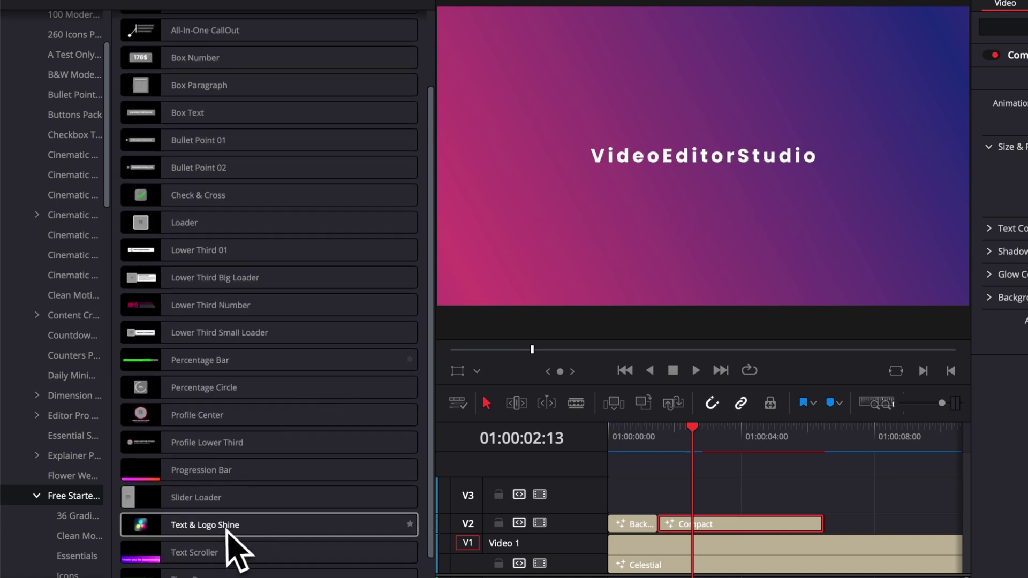
{"action": "left_click_drag", "start_coordinate": [207, 527], "coordinate": [659, 506]}
{"action": "left_click", "coordinate": [664, 503]}
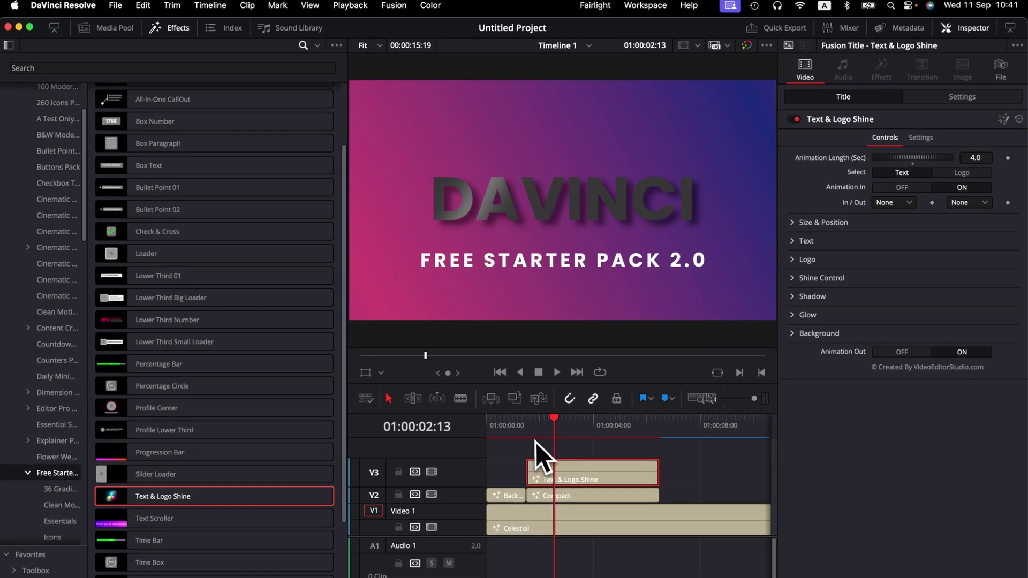
{"action": "left_click", "coordinate": [662, 432]}
{"action": "key", "text": "space"}
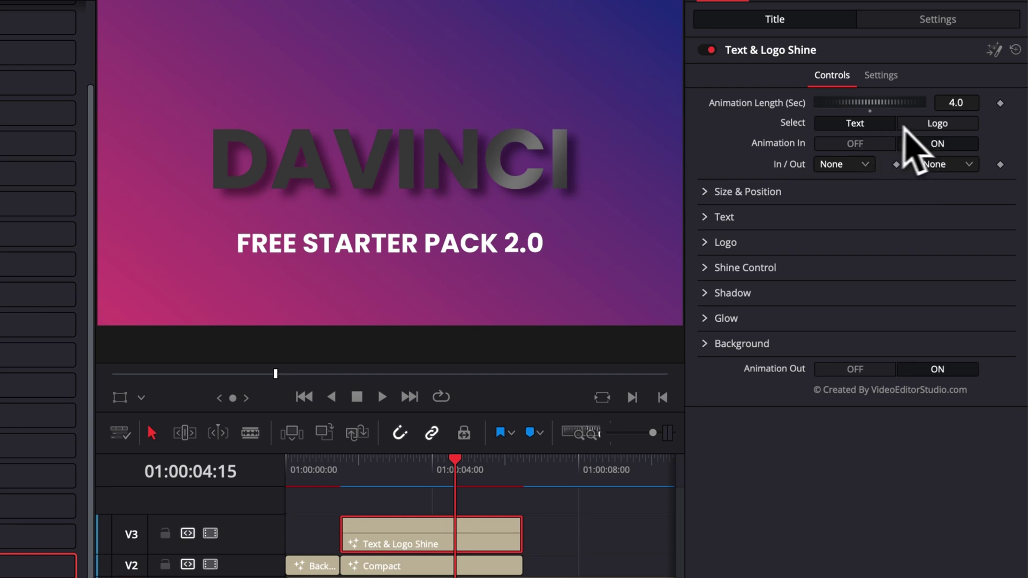
- Set the shine title's Select option to Logo and preview the logo shine
{"action": "left_click", "coordinate": [910, 127]}
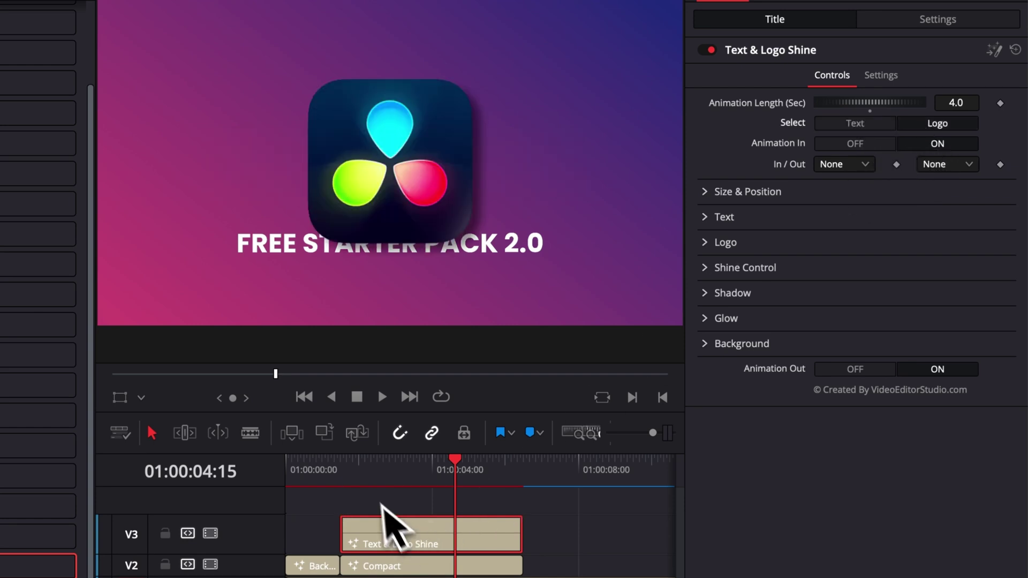
{"action": "left_click", "coordinate": [343, 463]}
{"action": "key", "text": "space"}
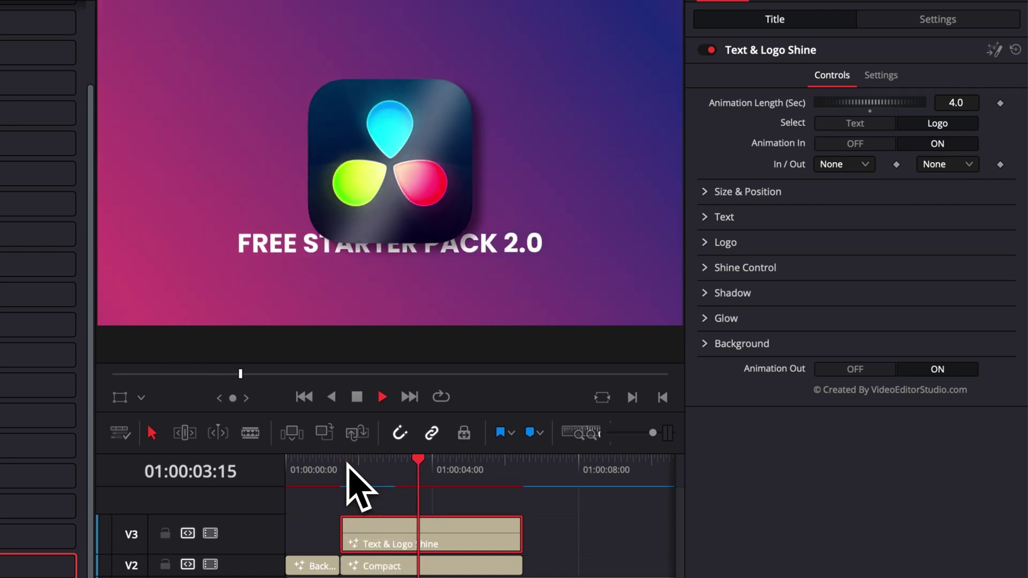
{"action": "left_click", "coordinate": [381, 397]}
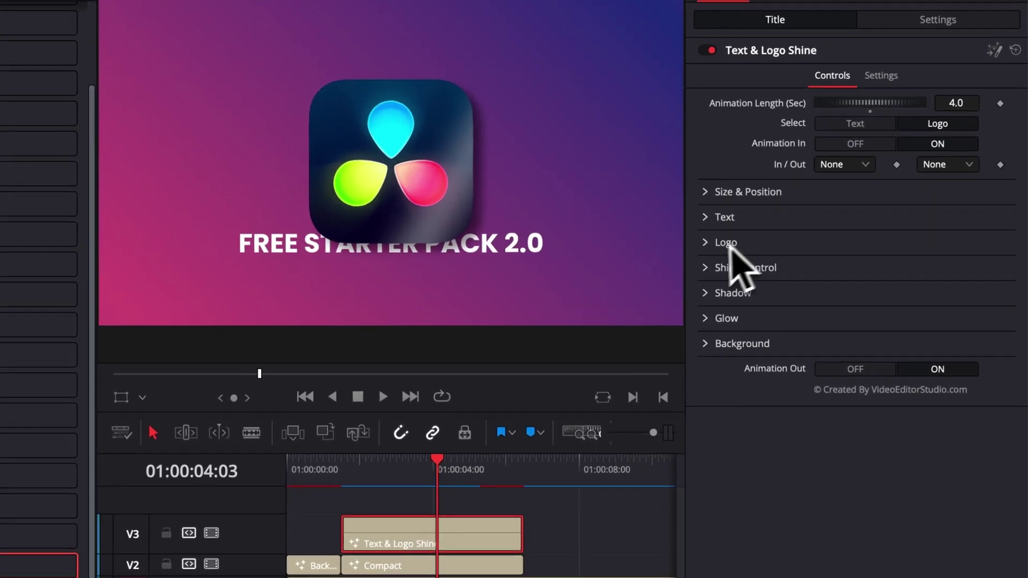
- Load the Free Starter Pack cover PNG as the shine title's logo and reduce Logo Size
{"action": "left_click", "coordinate": [793, 260]}
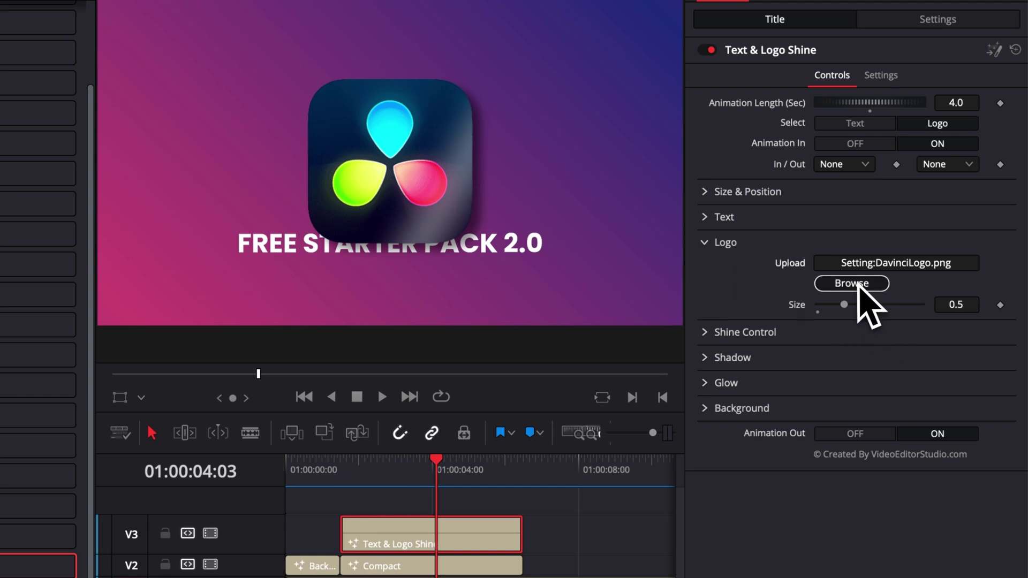
{"action": "left_click", "coordinate": [852, 283]}
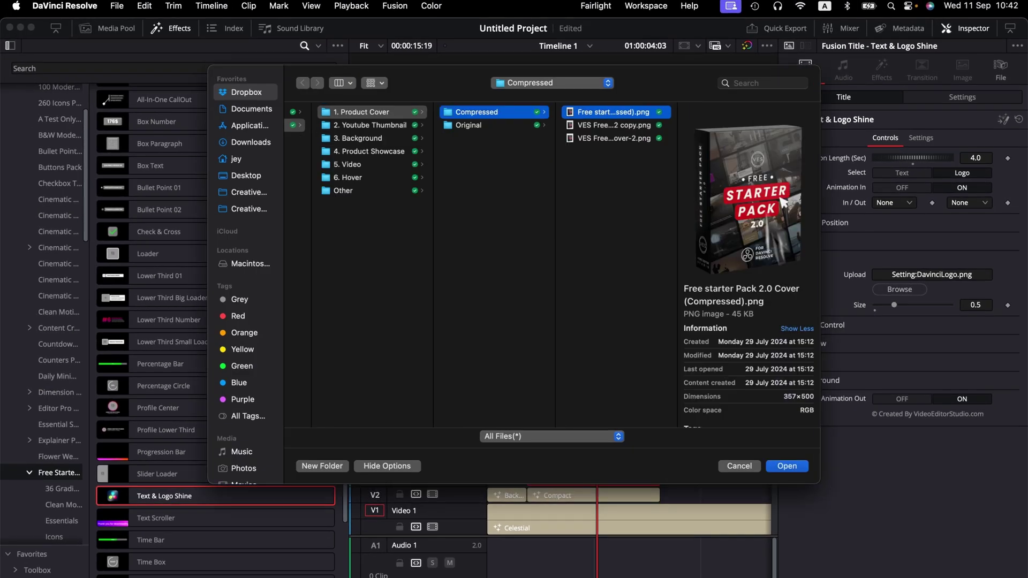
{"action": "left_click", "coordinate": [786, 465]}
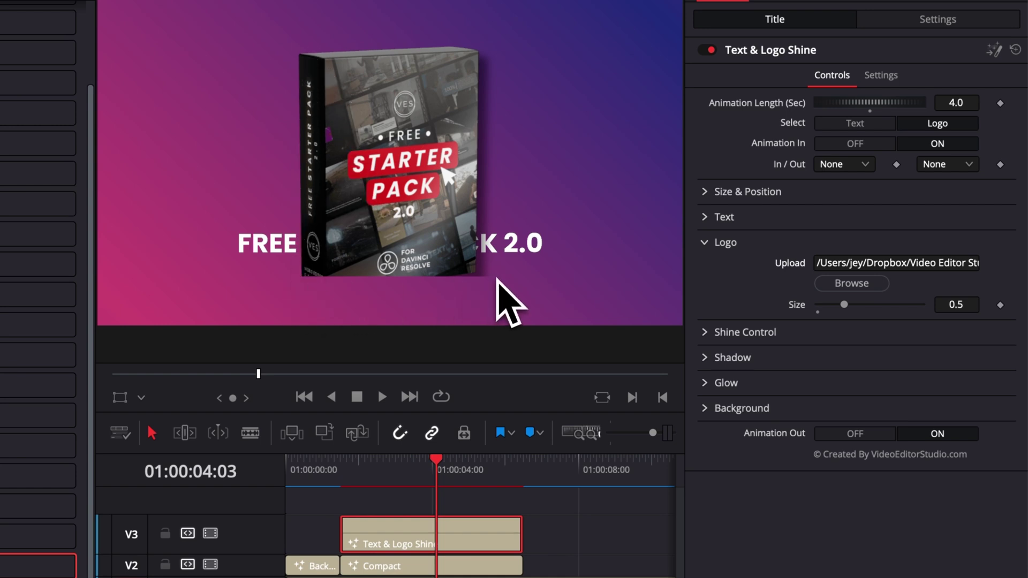
{"action": "left_click_drag", "start_coordinate": [845, 308], "coordinate": [837, 308]}
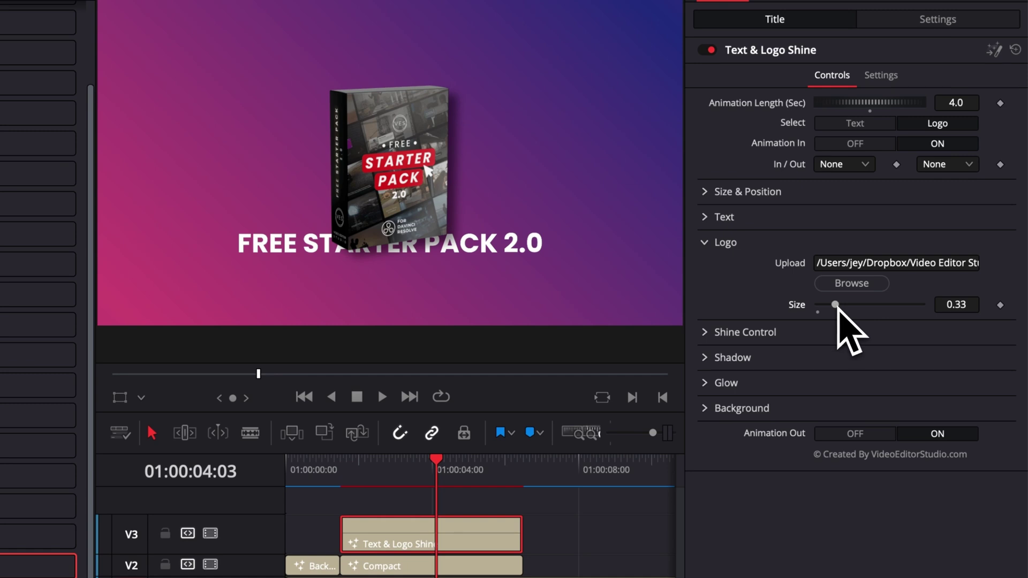
{"action": "left_click", "coordinate": [719, 242]}
- Enlarge the cover to Size 0.84 and raise it to Center Y 0.593
{"action": "left_click", "coordinate": [705, 191]}
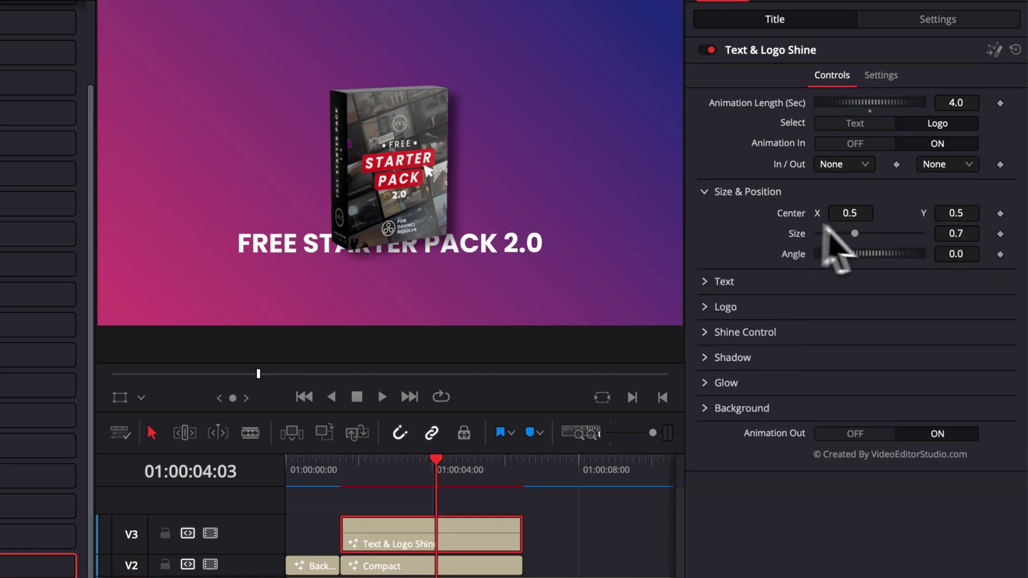
{"action": "left_click_drag", "start_coordinate": [862, 237], "coordinate": [866, 237]}
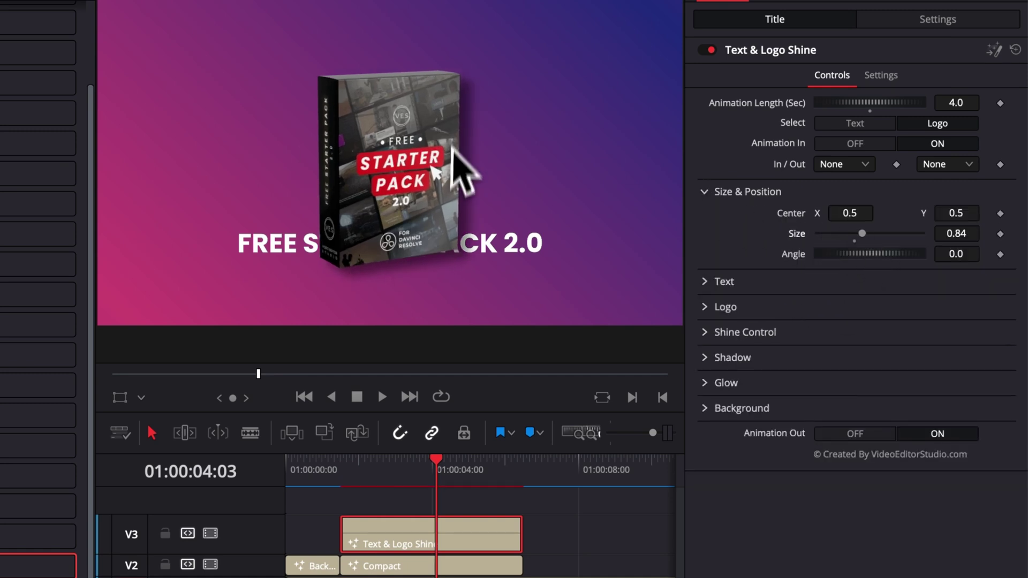
{"action": "left_click_drag", "start_coordinate": [963, 214], "coordinate": [998, 214]}
{"action": "left_click", "coordinate": [448, 569]}
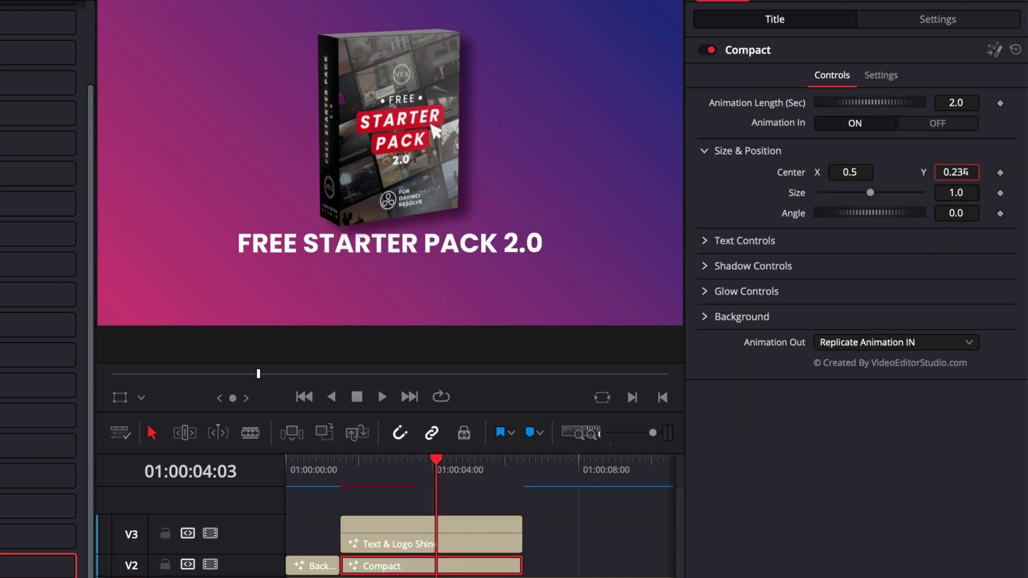
- Nudge FREE STARTER PACK 2.0 lower, then replay and scrub the shine title to preview the cover
{"action": "left_click_drag", "start_coordinate": [951, 172], "coordinate": [941, 172]}
{"action": "left_click", "coordinate": [431, 535]}
{"action": "key", "text": "Home"}
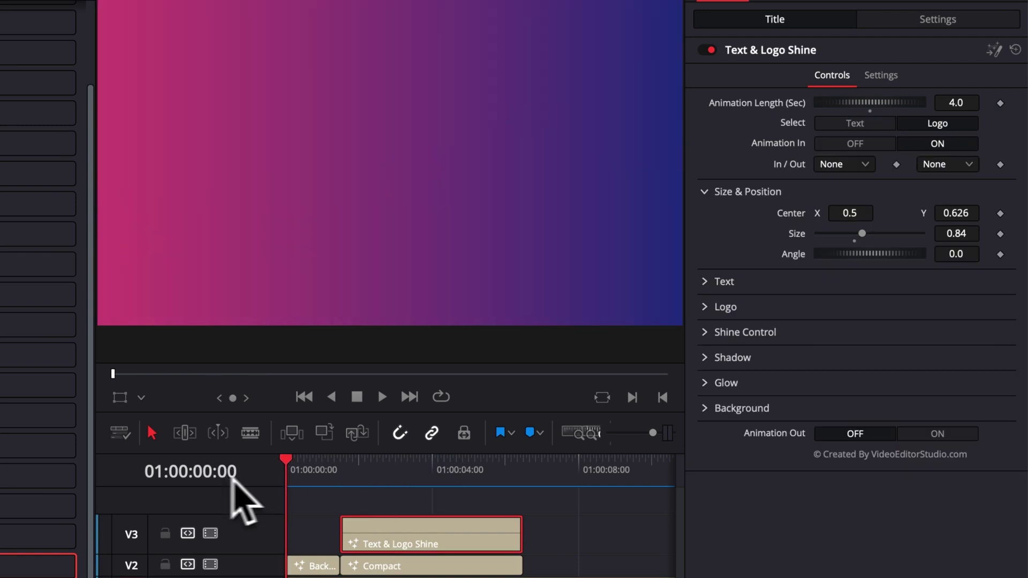
{"action": "key", "text": "space"}
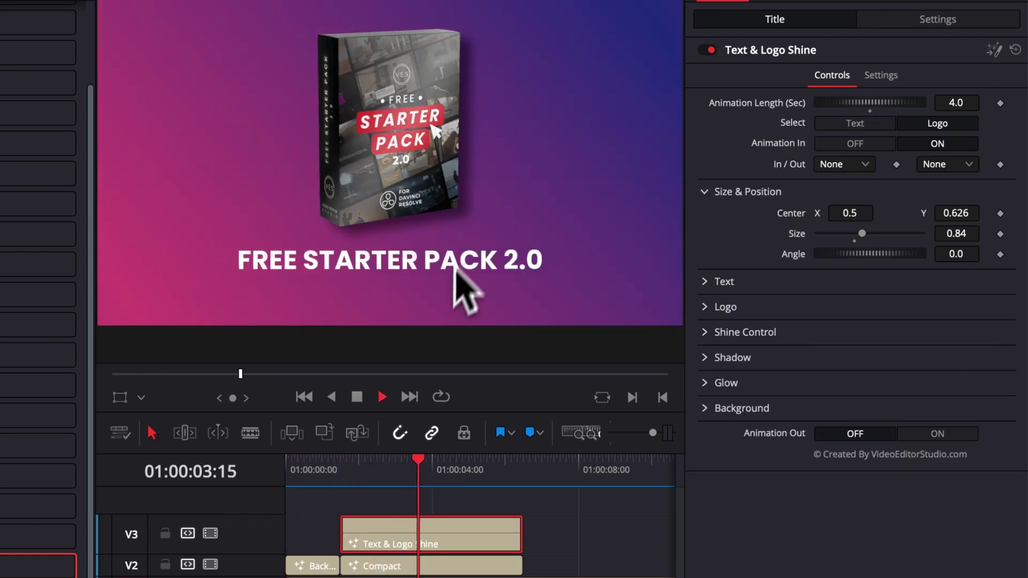
{"action": "left_click_drag", "start_coordinate": [457, 471], "coordinate": [426, 471]}
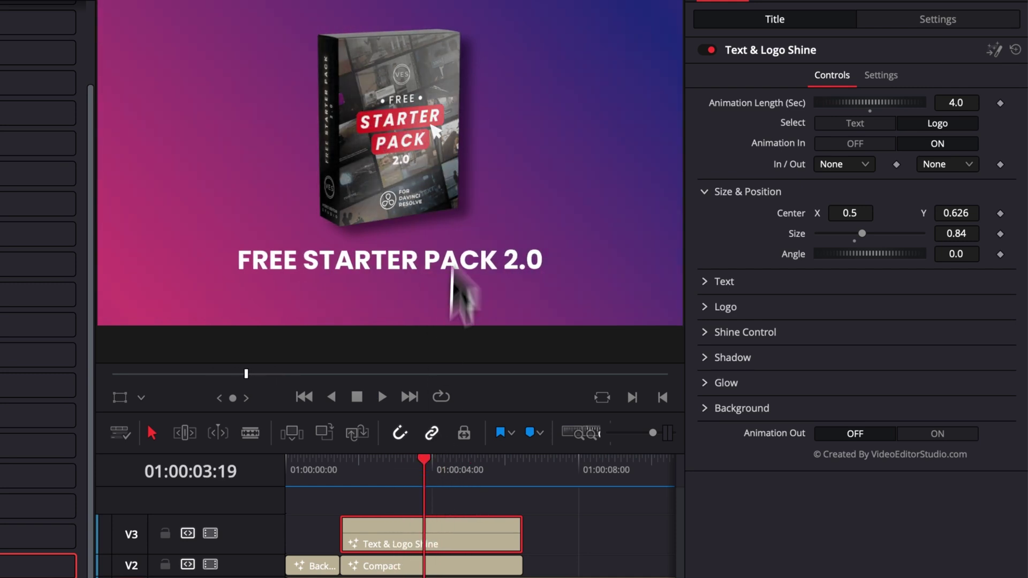
{"action": "left_click_drag", "start_coordinate": [452, 272], "coordinate": [461, 482]}
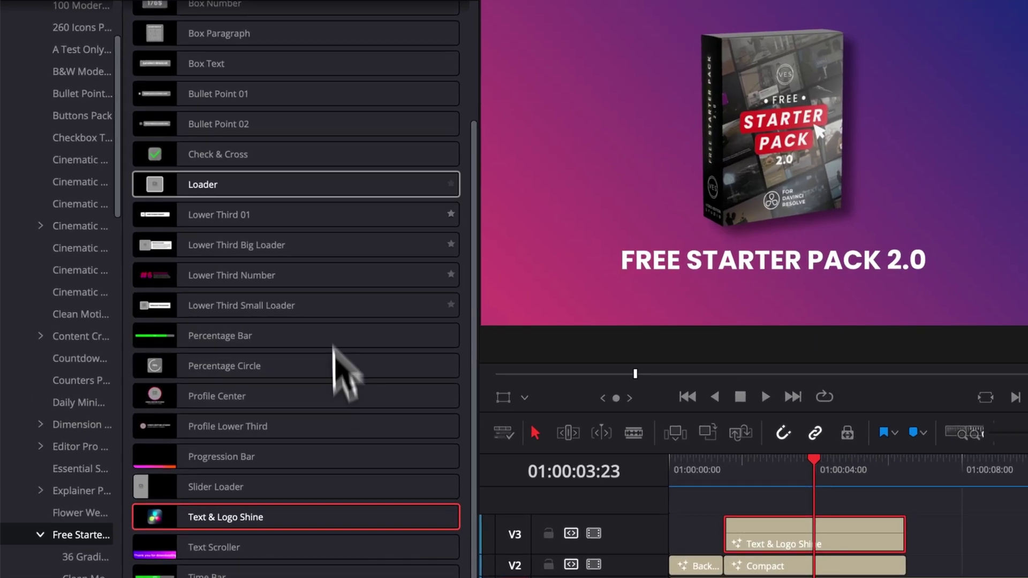
{"action": "scroll", "coordinate": [329, 410], "scroll_direction": "down", "scroll_amount": 3}
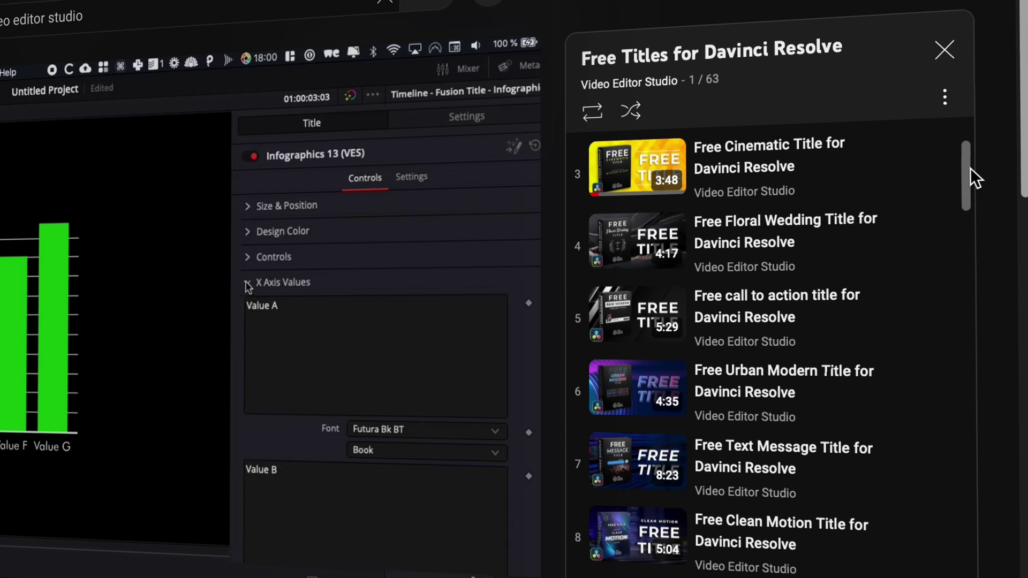
{"action": "scroll", "coordinate": [970, 168], "scroll_direction": "down", "scroll_amount": 5}
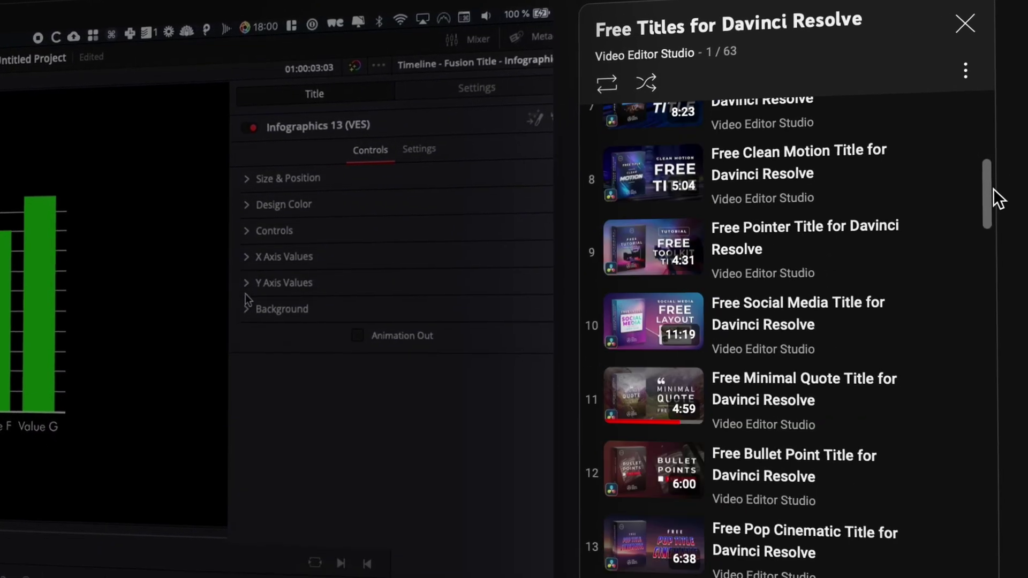
{"action": "scroll", "coordinate": [993, 189], "scroll_direction": "down", "scroll_amount": 10}
{"action": "left_click", "coordinate": [247, 257]}
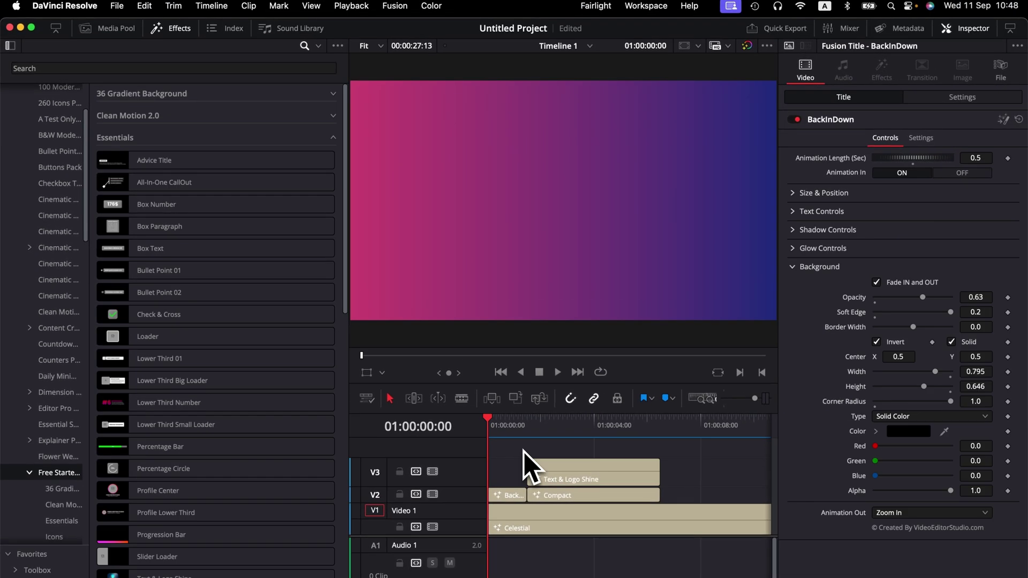
- Place an All-In-One CallOut on V3 after the shine title and park the playhead on it
{"action": "key", "text": "space"}
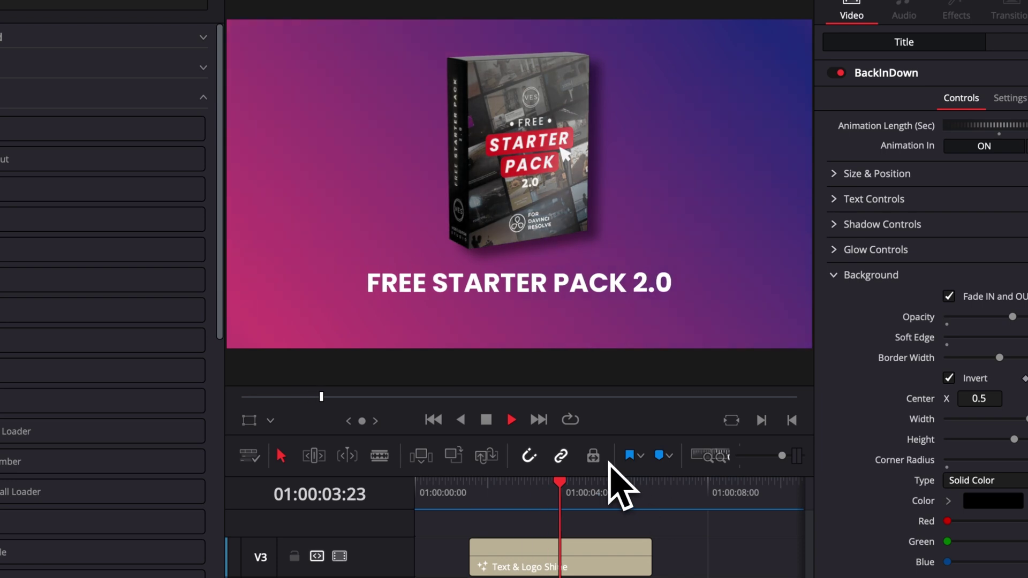
{"action": "key", "text": "space"}
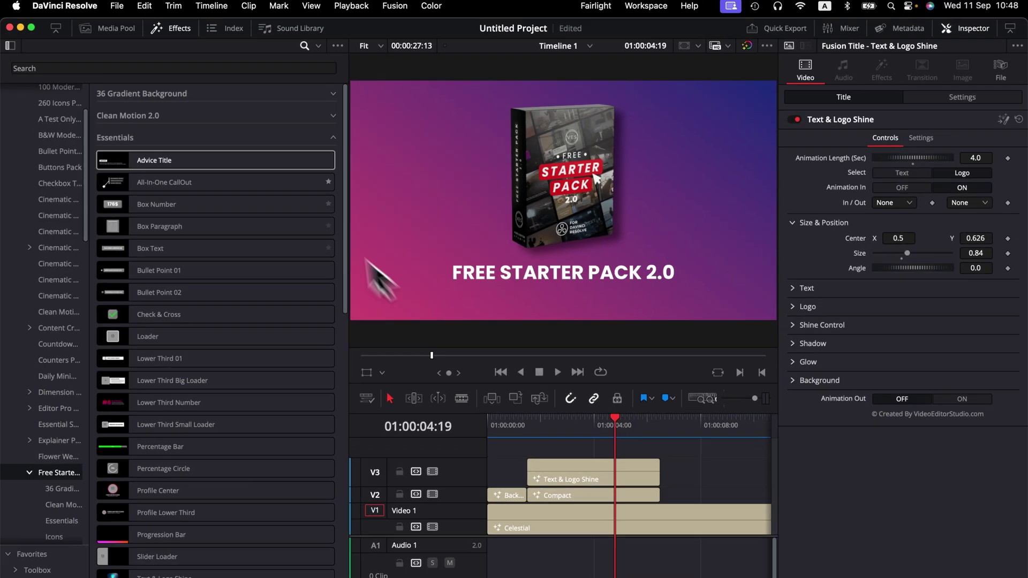
{"action": "left_click_drag", "start_coordinate": [233, 182], "coordinate": [715, 467]}
{"action": "left_click", "coordinate": [731, 422]}
{"action": "scroll", "coordinate": [723, 450], "scroll_direction": "right", "scroll_amount": 2}
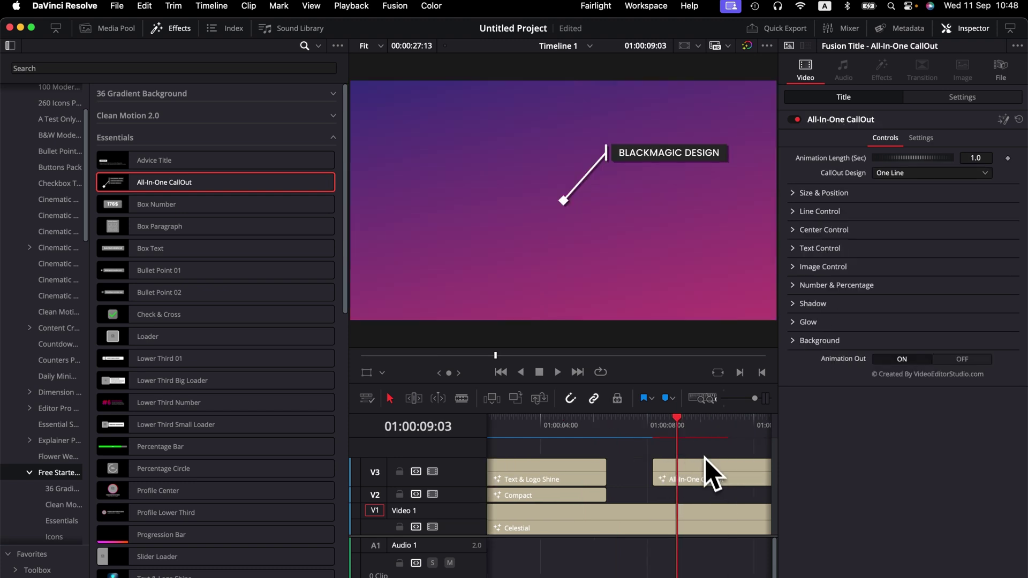
{"action": "left_click_drag", "start_coordinate": [706, 428], "coordinate": [716, 431]}
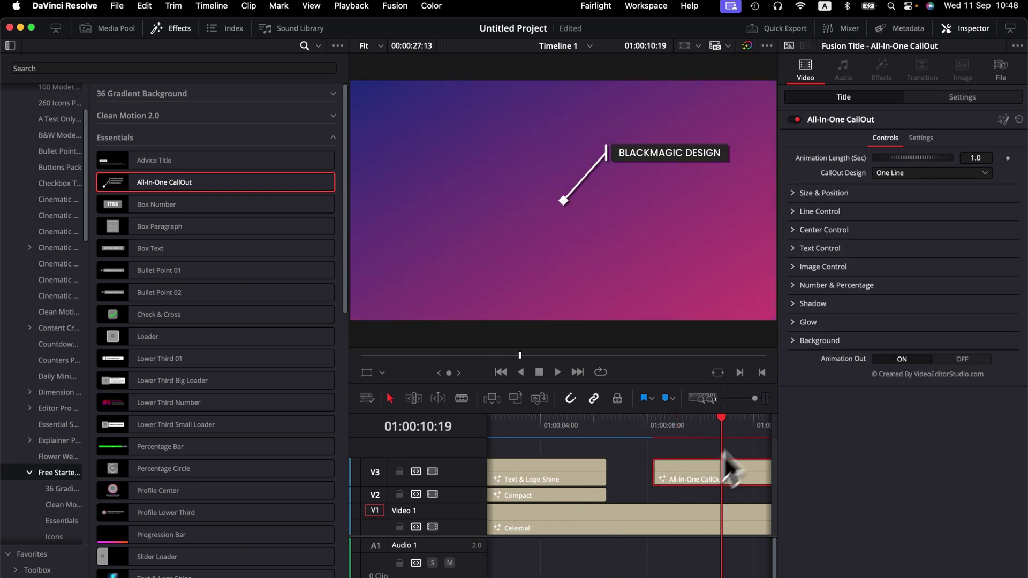
- Try the two-line, single-line and three-line callout designs, settling on Number showing 25
{"action": "left_click", "coordinate": [931, 173]}
{"action": "left_click", "coordinate": [931, 184]}
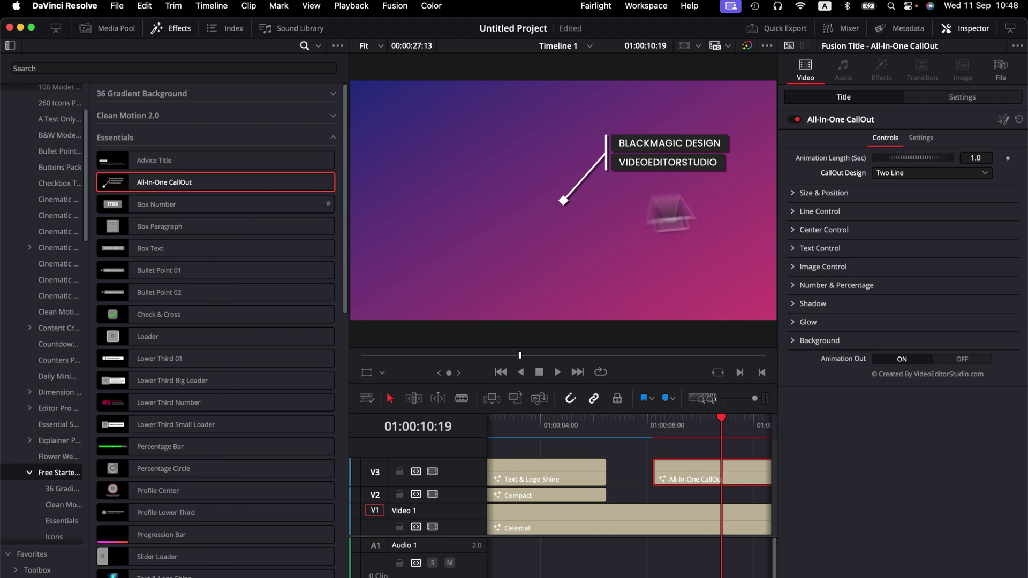
{"action": "left_click", "coordinate": [918, 177]}
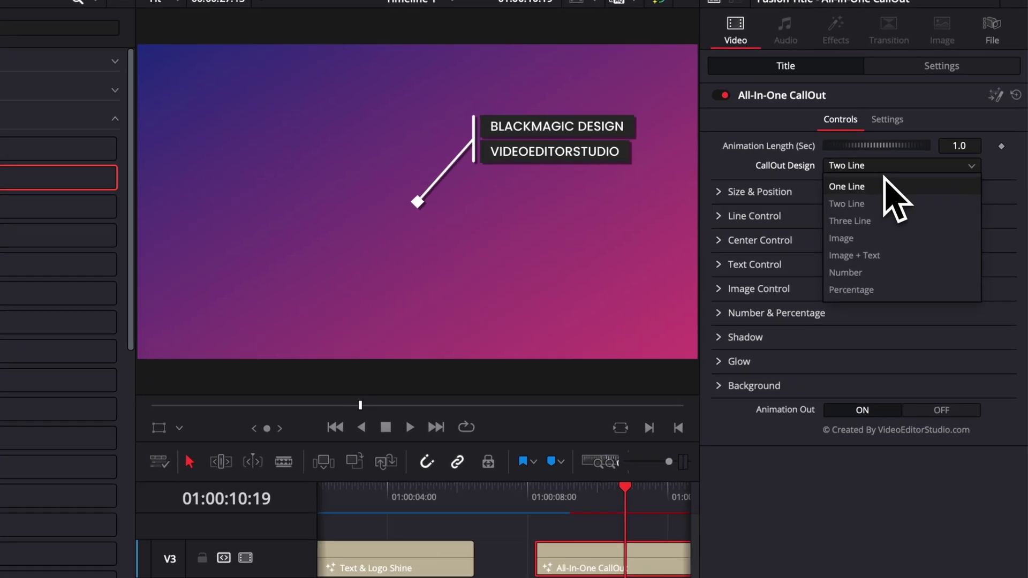
{"action": "left_click", "coordinate": [916, 189]}
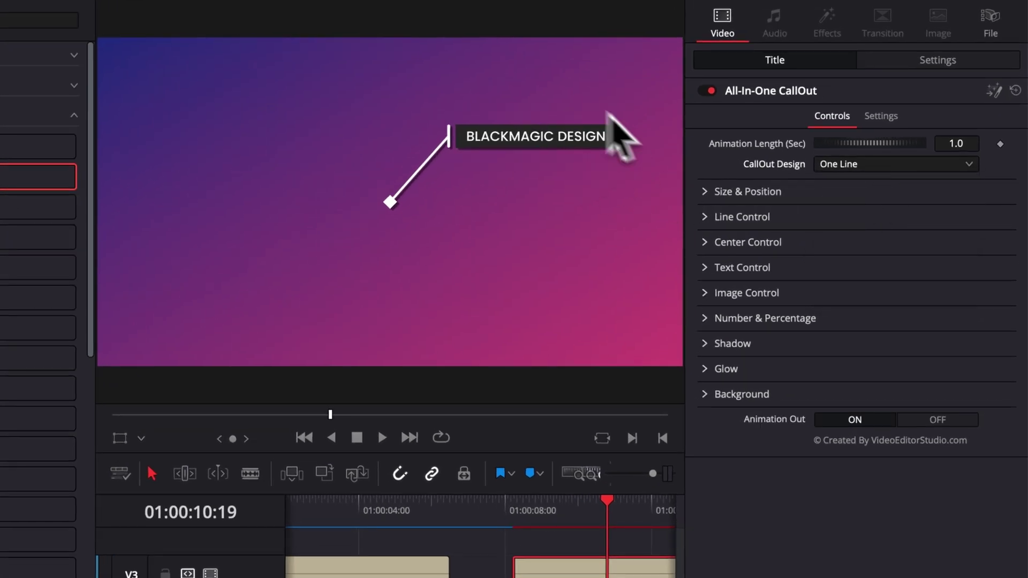
{"action": "left_click", "coordinate": [822, 165]}
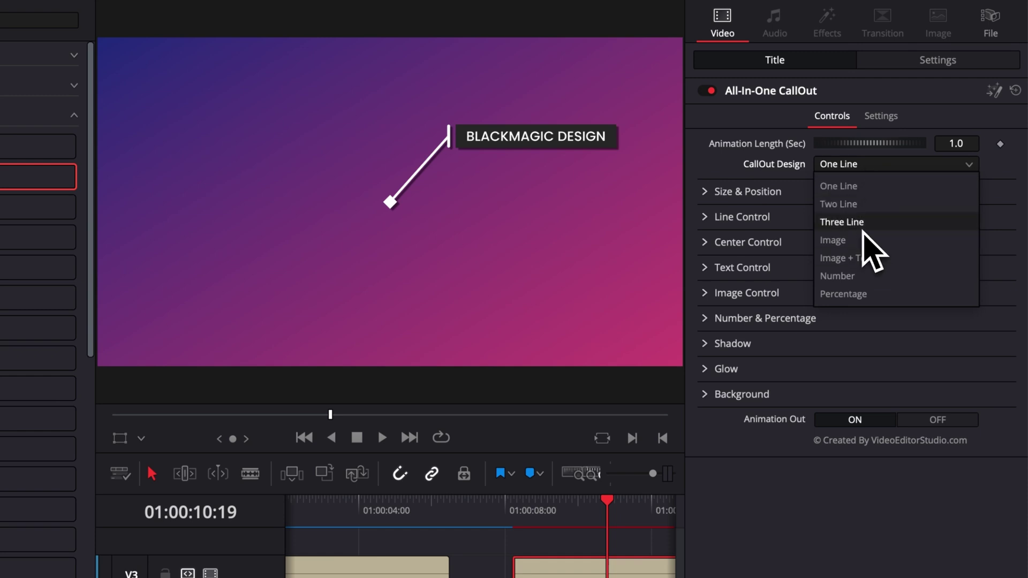
{"action": "left_click", "coordinate": [835, 221]}
{"action": "left_click", "coordinate": [892, 165]}
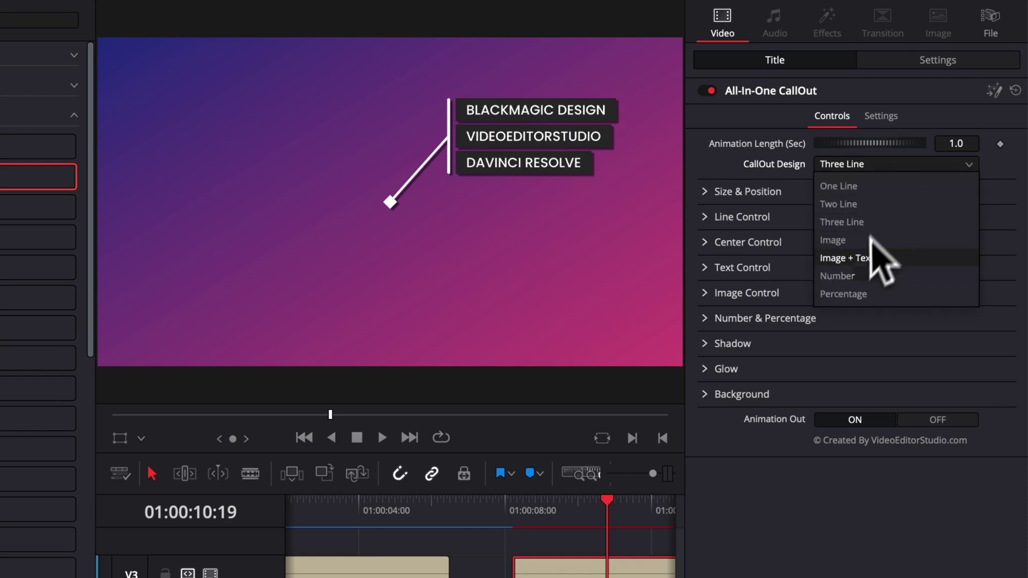
{"action": "left_click", "coordinate": [854, 275]}
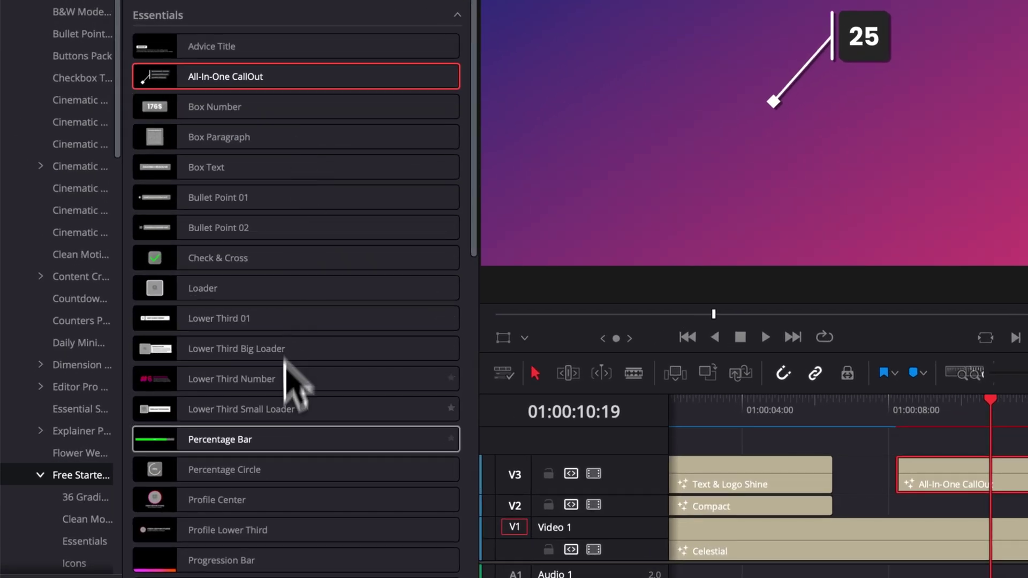
{"action": "mouse_move", "coordinate": [308, 447]}
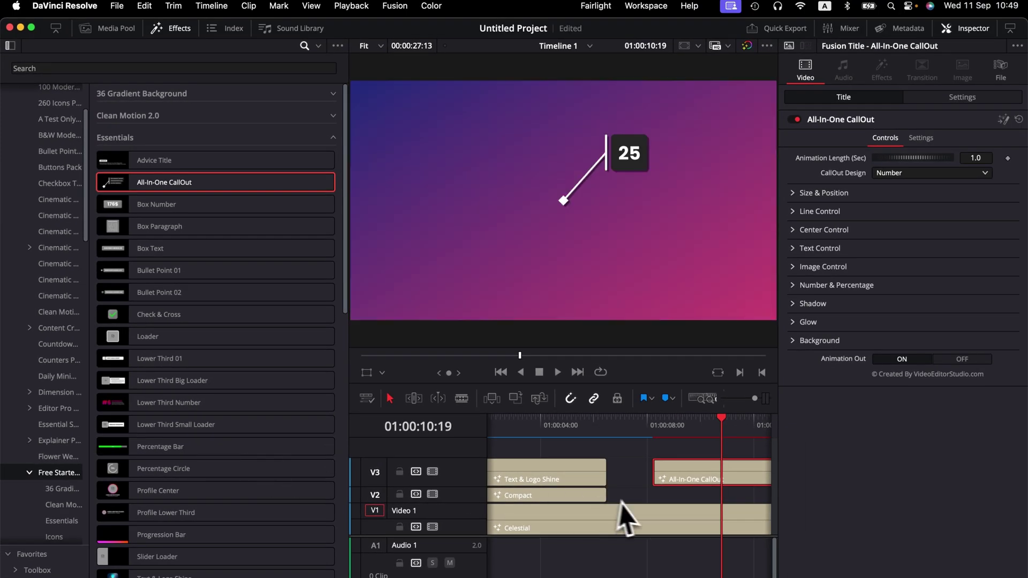
- Place the E-commerce (VES) icon title on V3 after the callout and select it
{"action": "scroll", "coordinate": [849, 525], "scroll_direction": "right", "scroll_amount": 5}
{"action": "scroll", "coordinate": [645, 522], "scroll_direction": "right", "scroll_amount": 3}
{"action": "scroll", "coordinate": [217, 536], "scroll_direction": "down", "scroll_amount": 10}
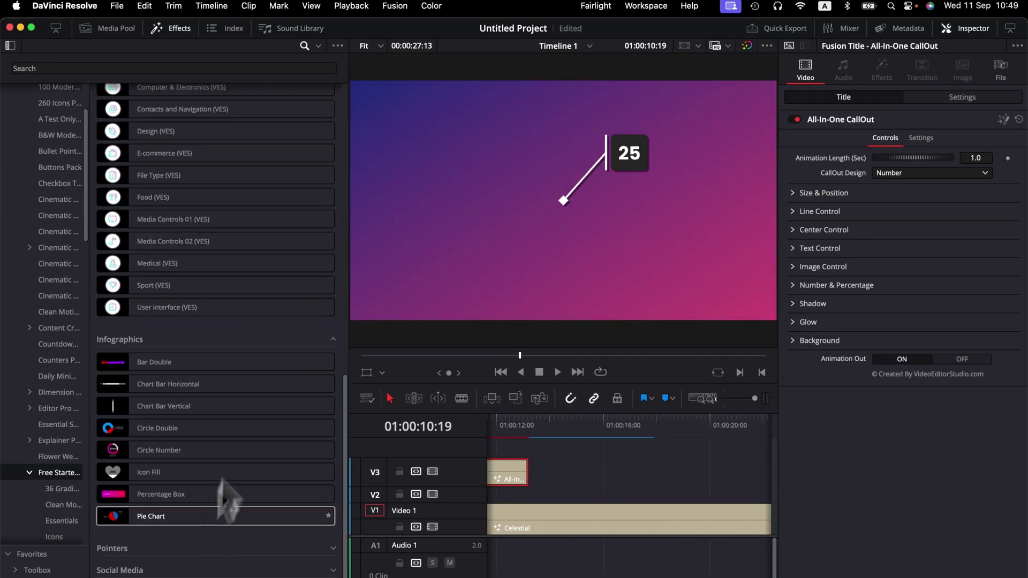
{"action": "left_click_drag", "start_coordinate": [150, 160], "coordinate": [581, 473]}
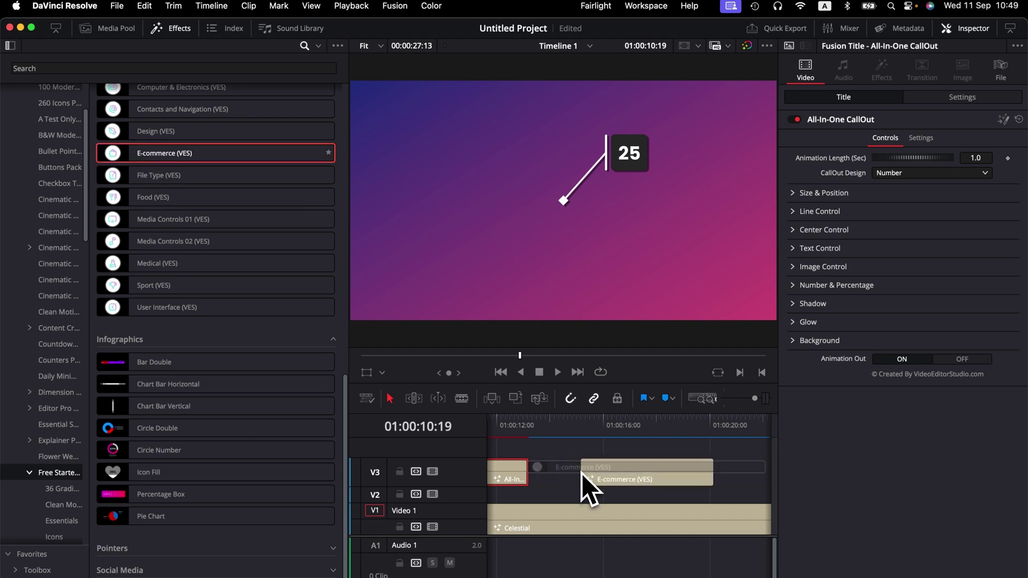
{"action": "left_click", "coordinate": [638, 436]}
{"action": "left_click", "coordinate": [648, 481]}
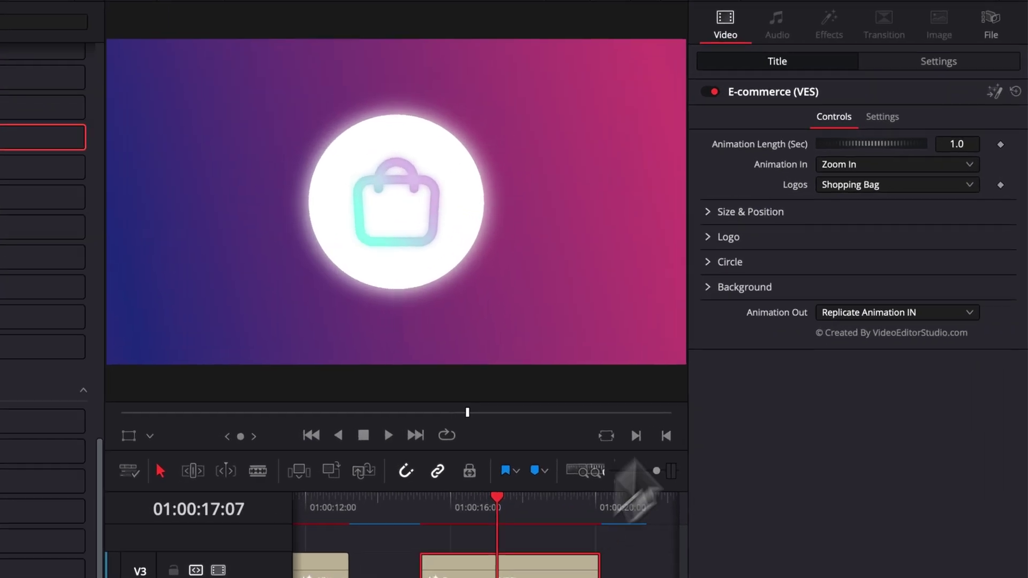
- Try the barcode, discount and clipboard logos, then set the icon's Logos option to Shop
{"action": "left_click", "coordinate": [839, 187]}
{"action": "left_click", "coordinate": [883, 224]}
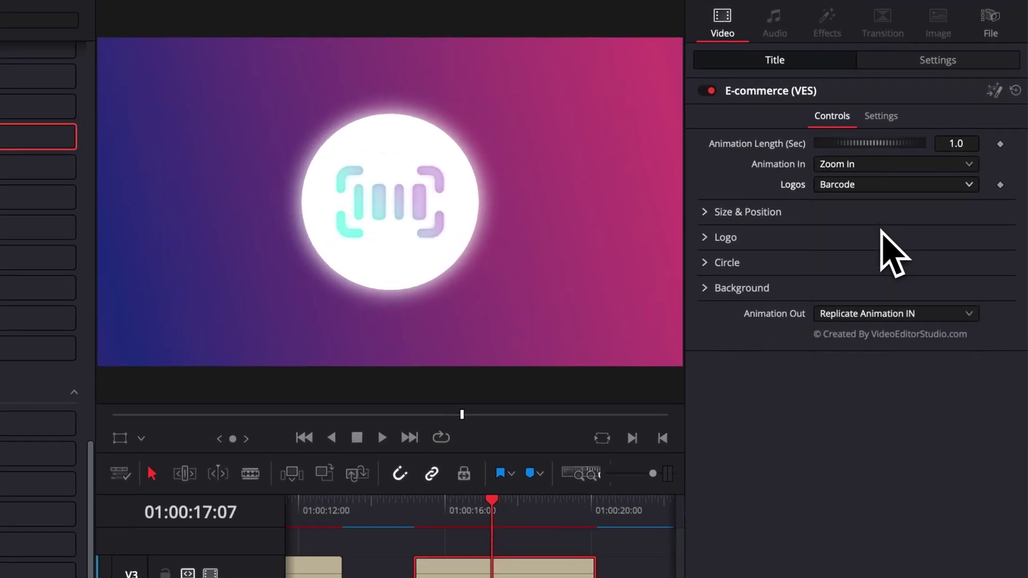
{"action": "left_click", "coordinate": [888, 189]}
{"action": "left_click", "coordinate": [879, 297]}
{"action": "left_click", "coordinate": [884, 187]}
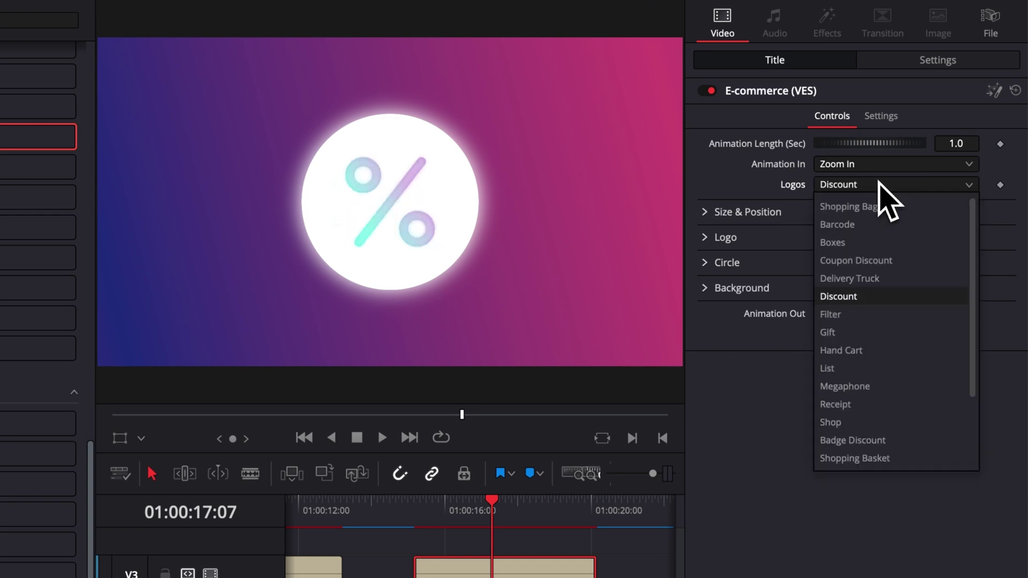
{"action": "left_click", "coordinate": [866, 367]}
{"action": "left_click", "coordinate": [889, 185]}
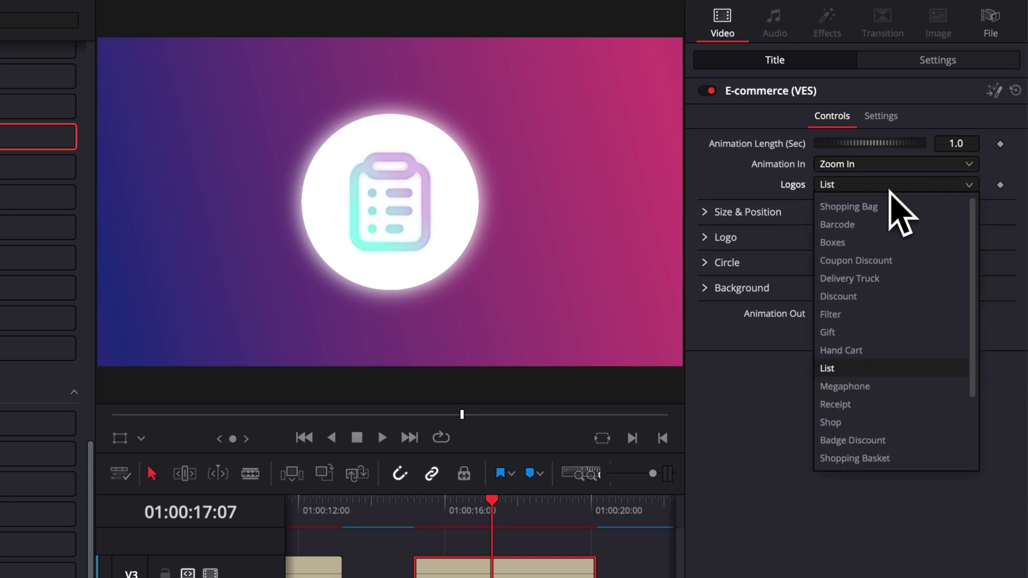
{"action": "left_click", "coordinate": [803, 418]}
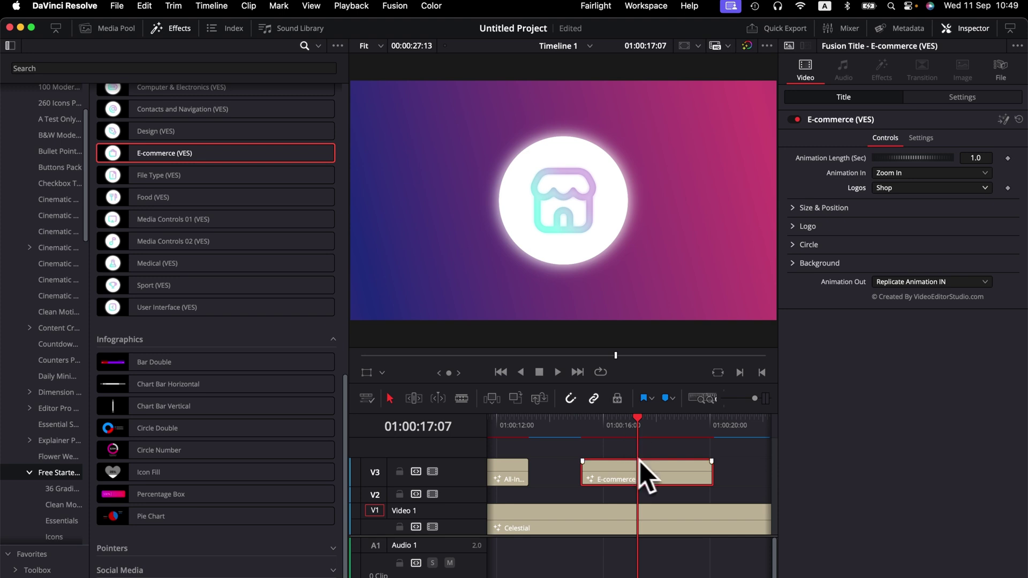
{"action": "left_click_drag", "start_coordinate": [651, 431], "coordinate": [666, 430]}
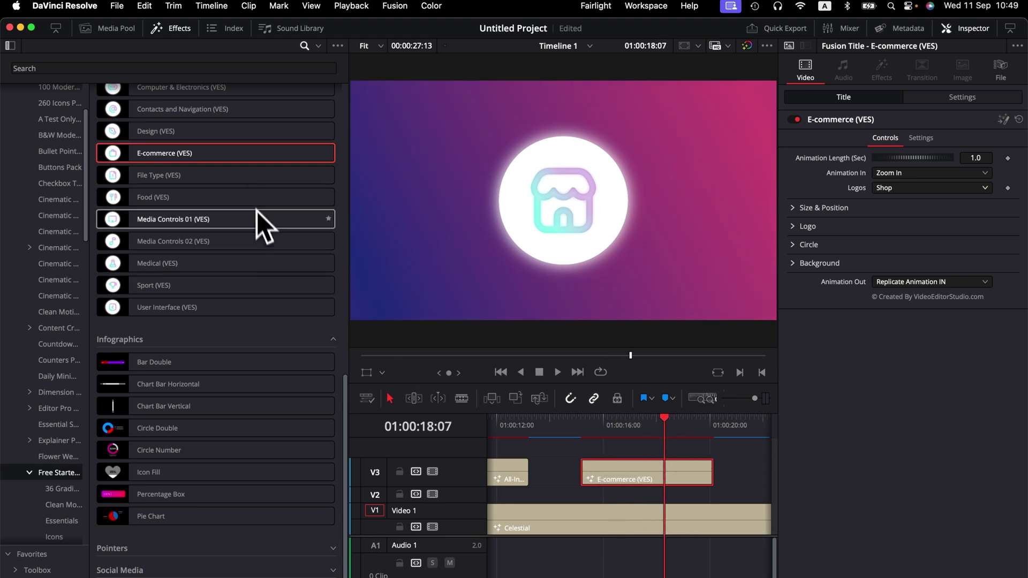
{"action": "scroll", "coordinate": [259, 225], "scroll_direction": "up", "scroll_amount": 4}
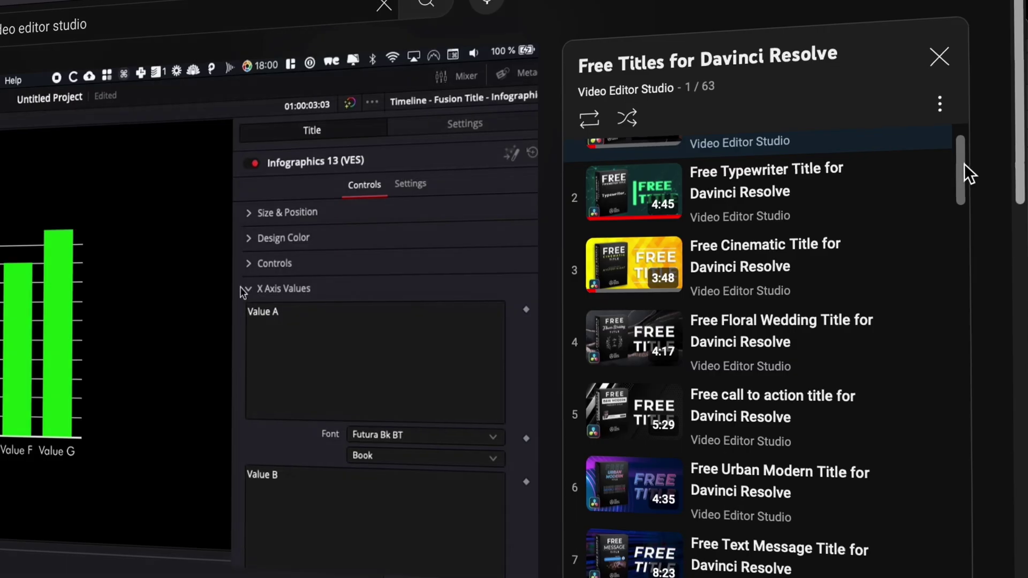
{"action": "left_click_drag", "start_coordinate": [963, 162], "coordinate": [1000, 201]}
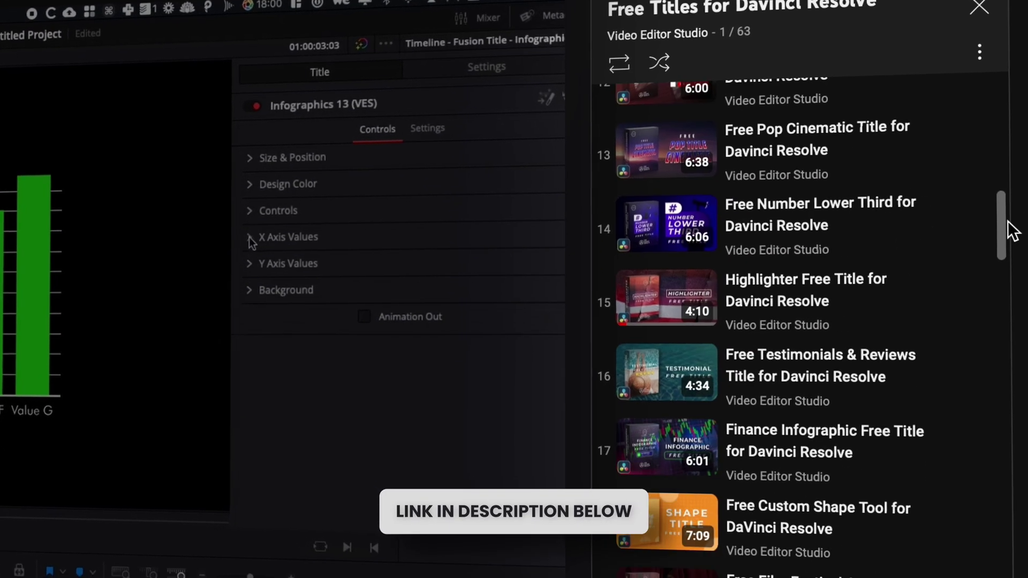
{"action": "left_click", "coordinate": [248, 250]}
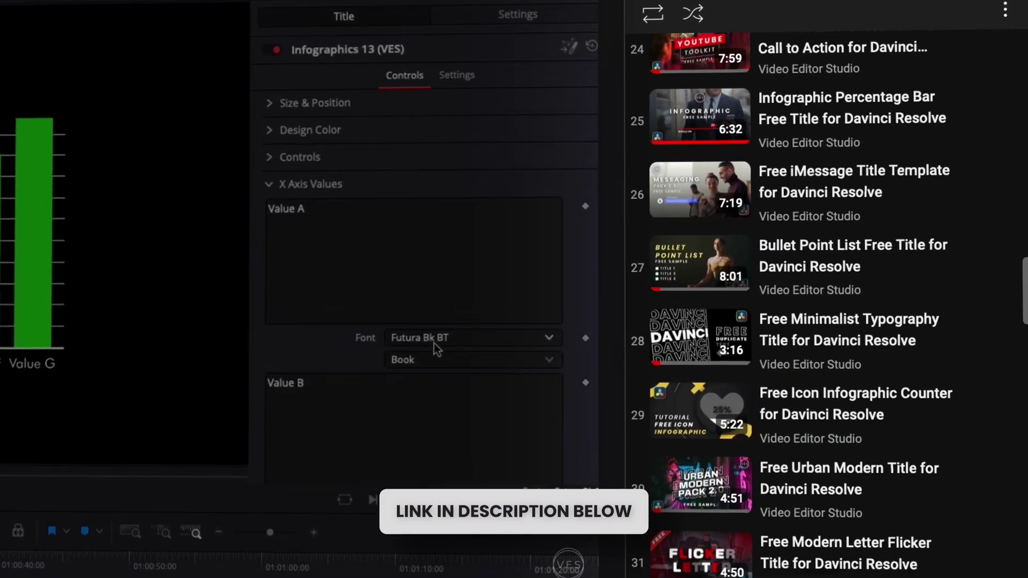